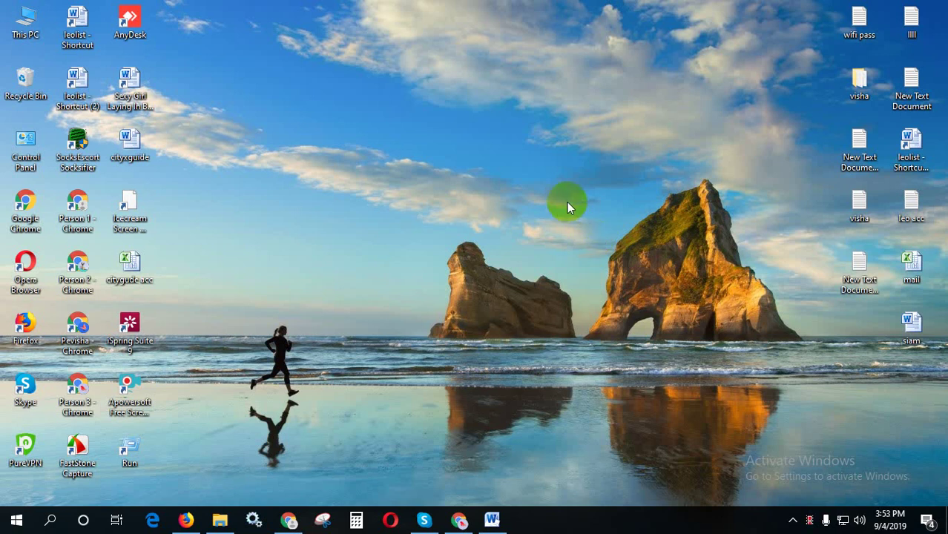
# - Refresh the desktop and launch Chrome with a new tab
pyautogui.rightClick(566, 202)
pyautogui.click(599, 241)
pyautogui.click(288, 519)
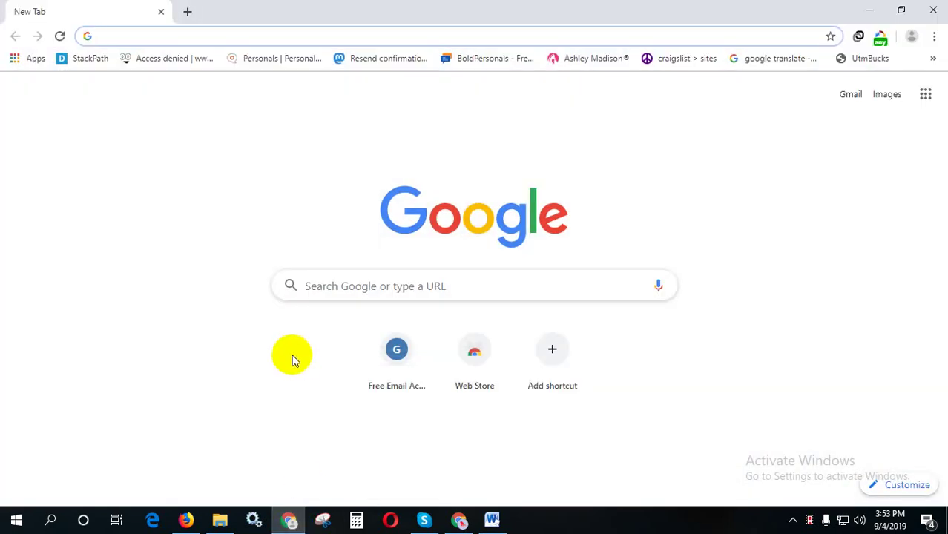
# - Set the Tuxler VPN location to United States, Chicago, and close the popup
pyautogui.click(880, 40)
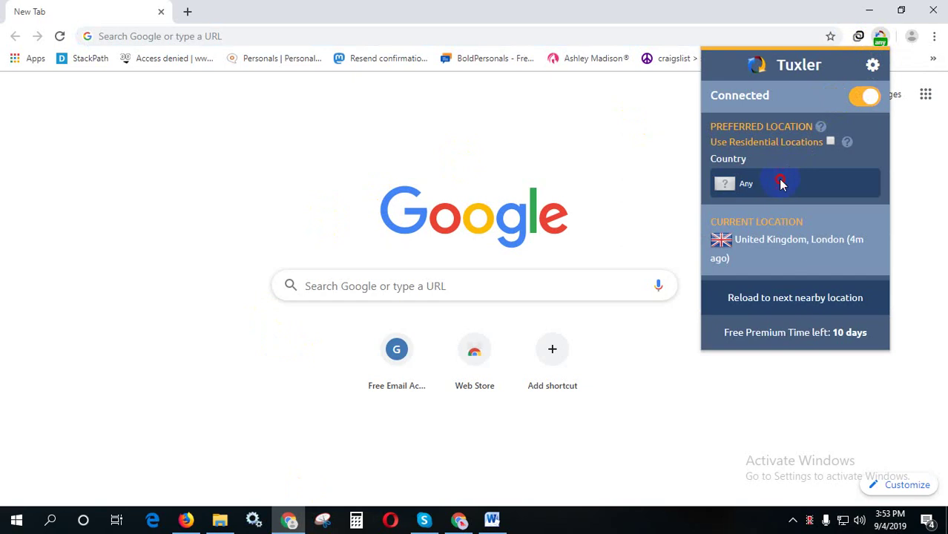
pyautogui.click(780, 185)
pyautogui.scroll(-1, 780, 186)
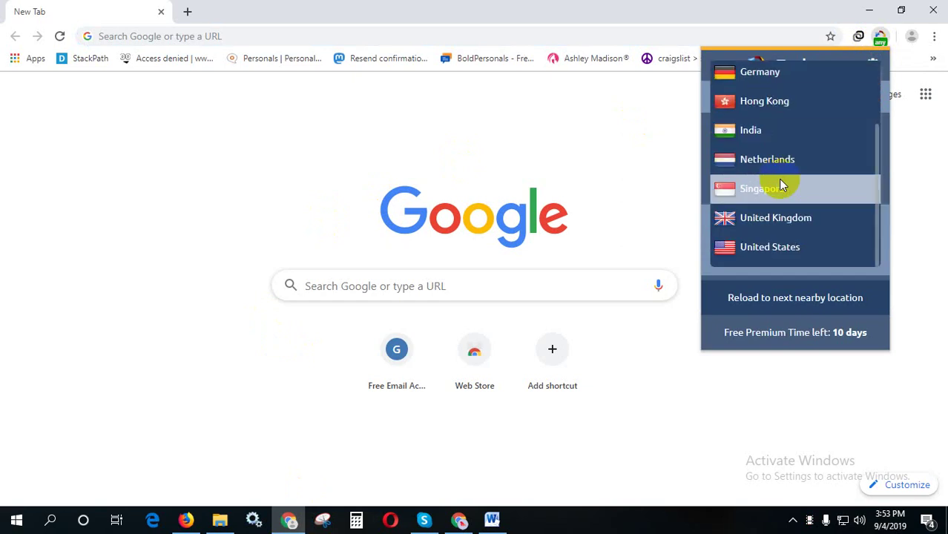
pyautogui.click(783, 238)
pyautogui.click(760, 235)
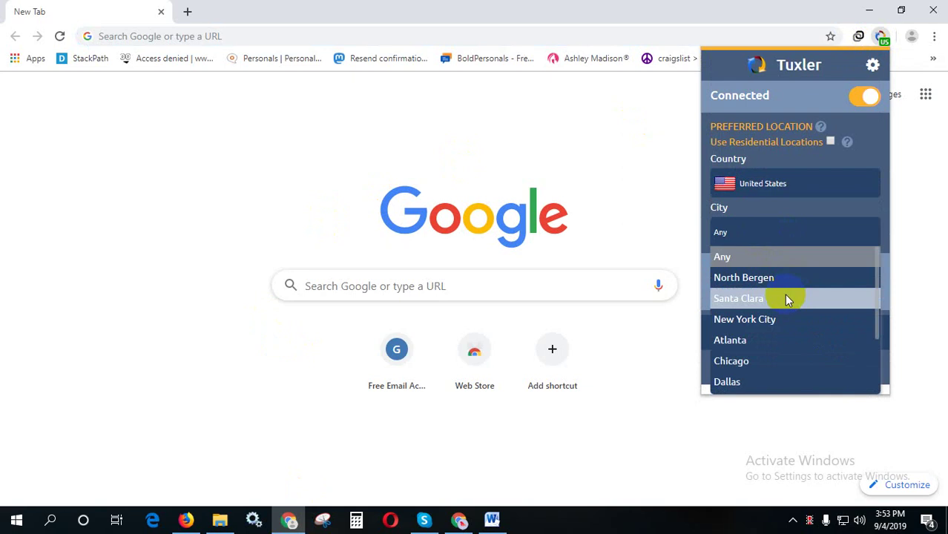
pyautogui.click(767, 361)
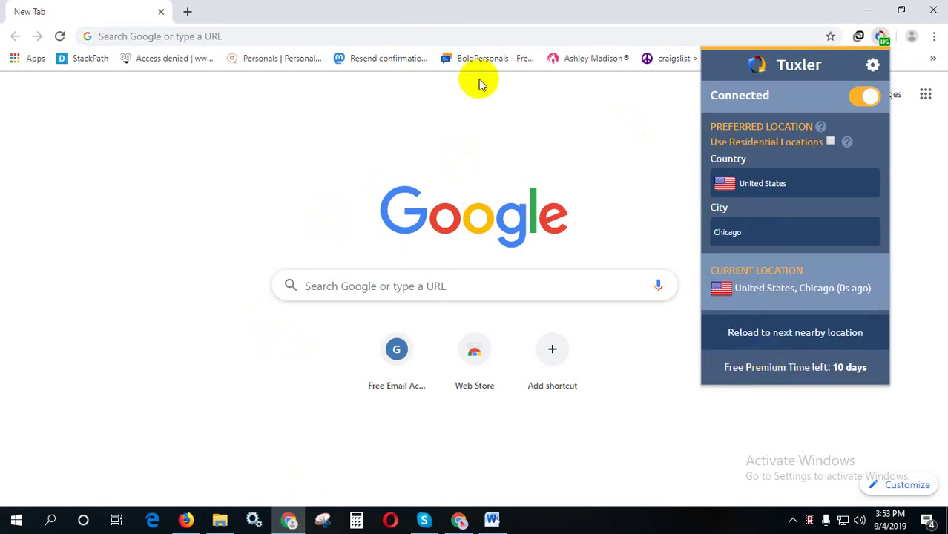
pyautogui.click(282, 164)
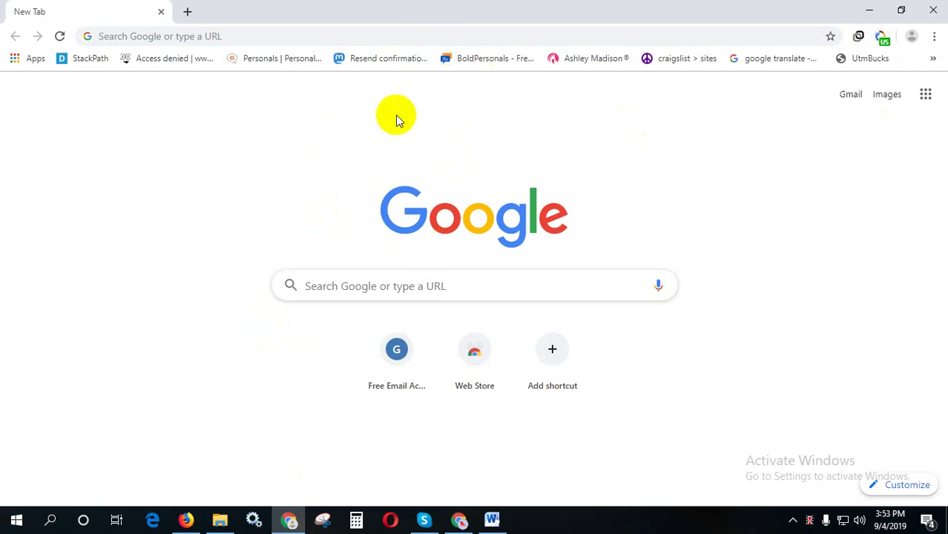
# - Load cityxguide.com and open the site's hamburger menu
pyautogui.click(221, 36)
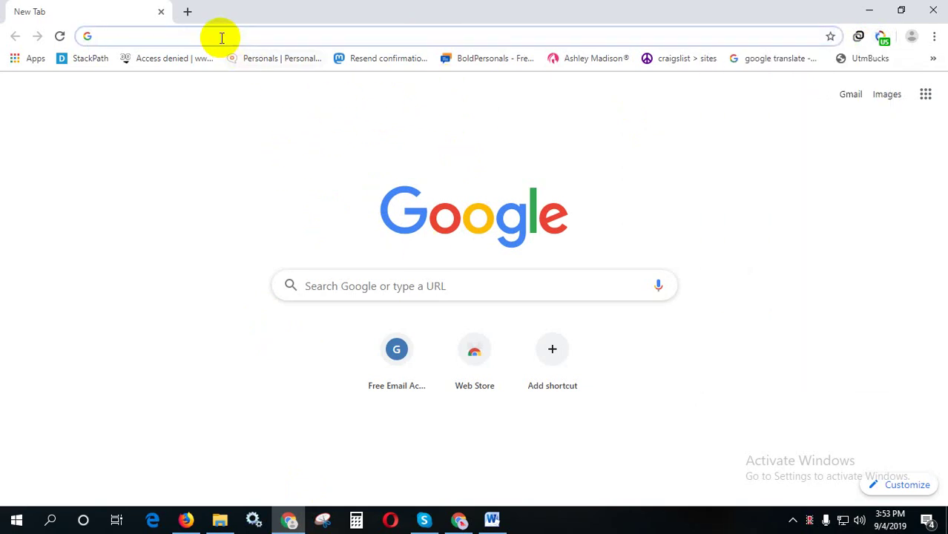
pyautogui.write('c')
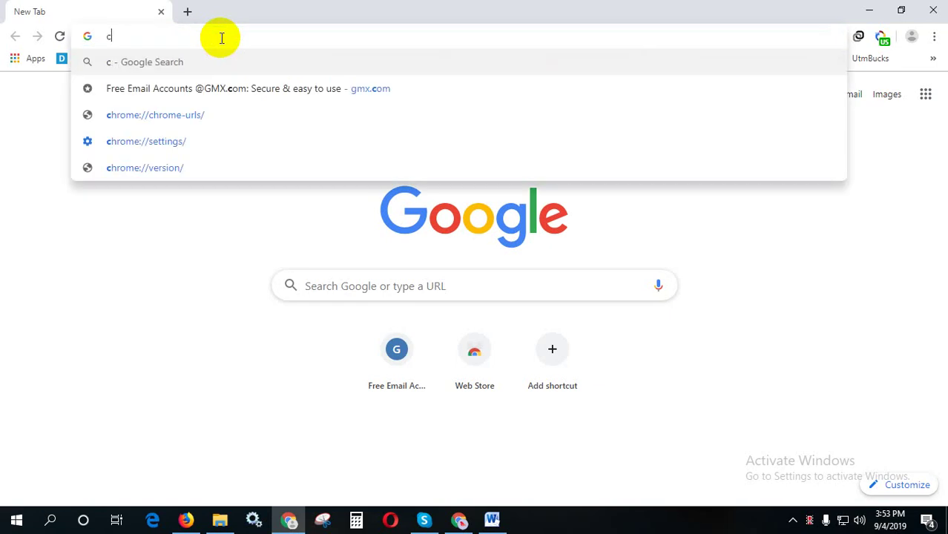
pyautogui.write('ityx')
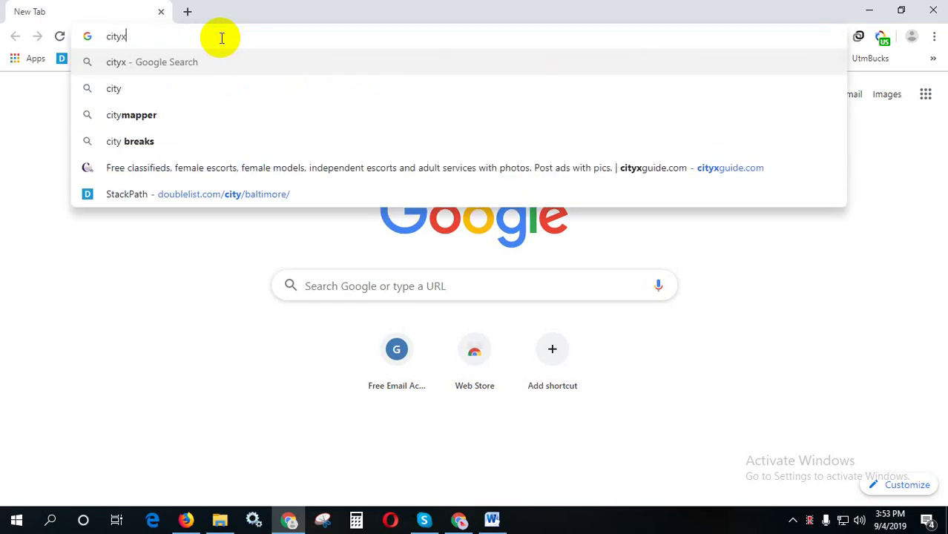
pyautogui.write('guide.com')
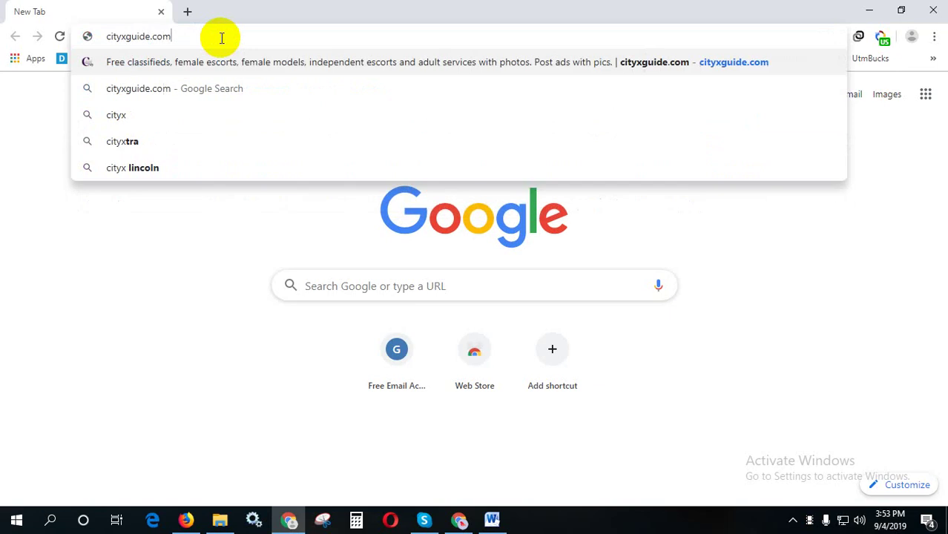
pyautogui.press('Return')
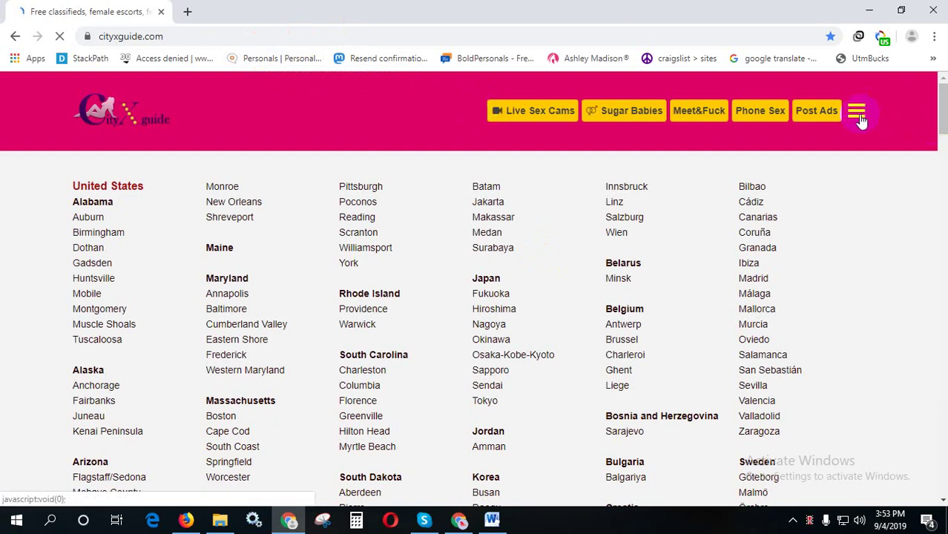
pyautogui.click(858, 114)
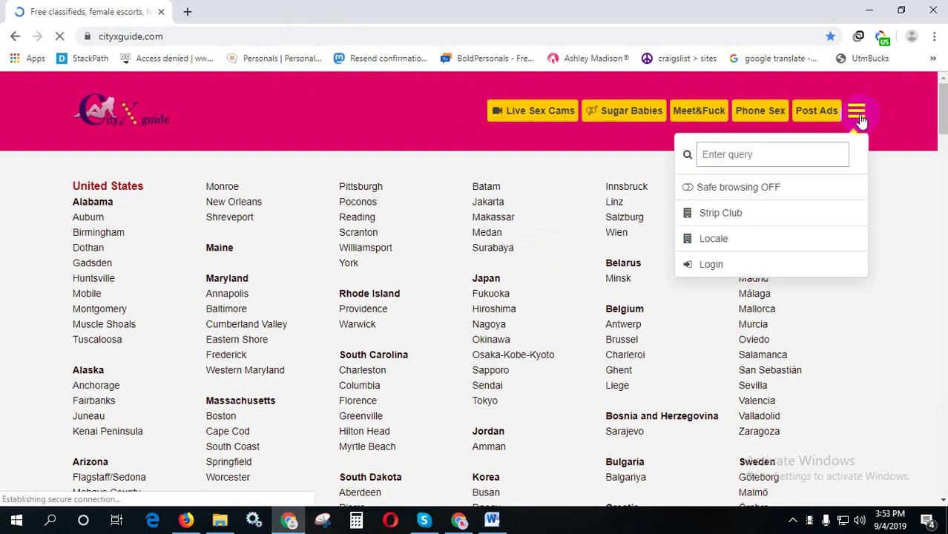
# - Go through Login to the CityXGuide account registration page
pyautogui.click(731, 272)
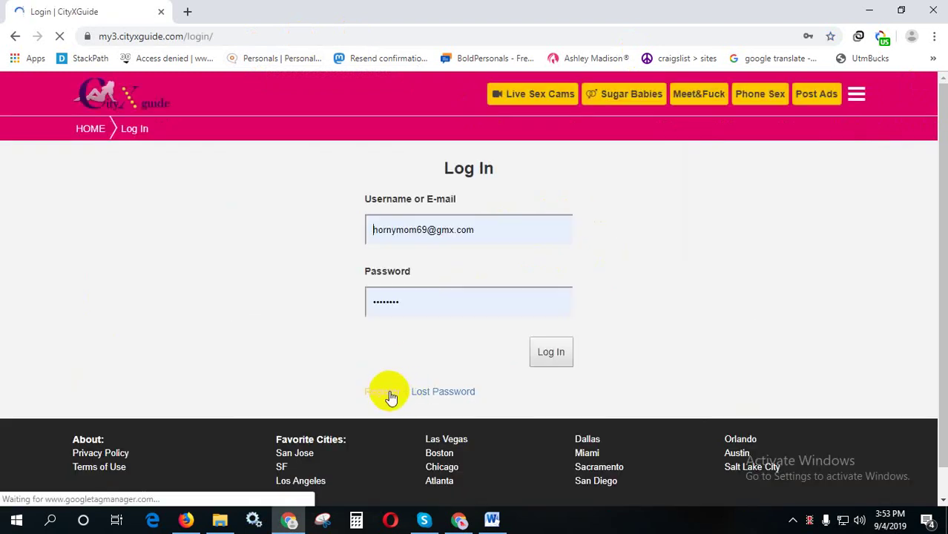
pyautogui.click(391, 398)
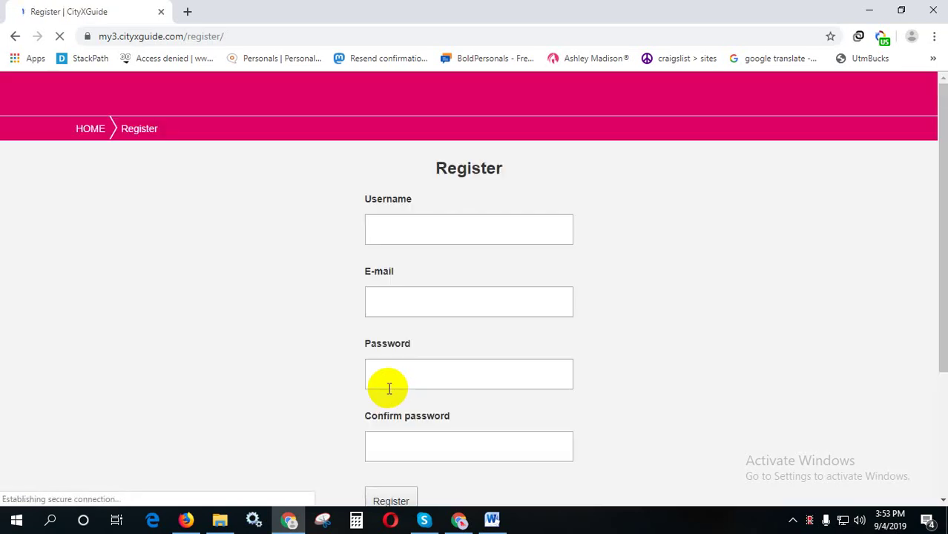
pyautogui.scroll(-1, 436, 319)
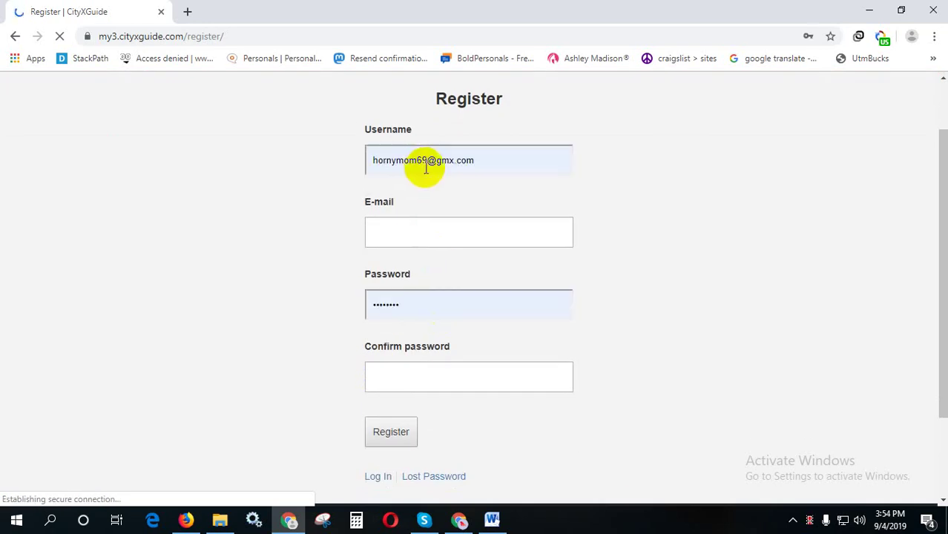
# - Click into the e-mail and username fields, then open a new blank tab
pyautogui.click(430, 232)
pyautogui.scroll(-1, 436, 395)
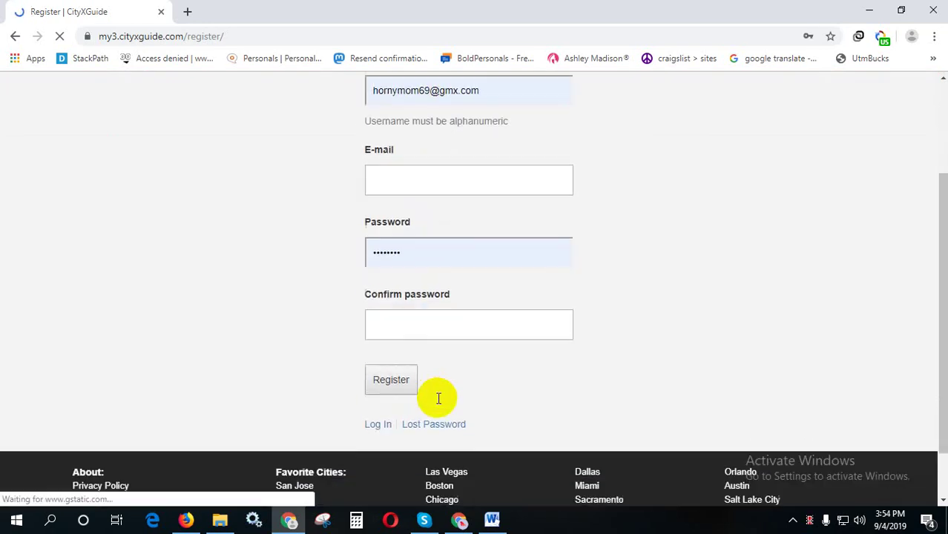
pyautogui.scroll(2, 450, 385)
pyautogui.click(418, 229)
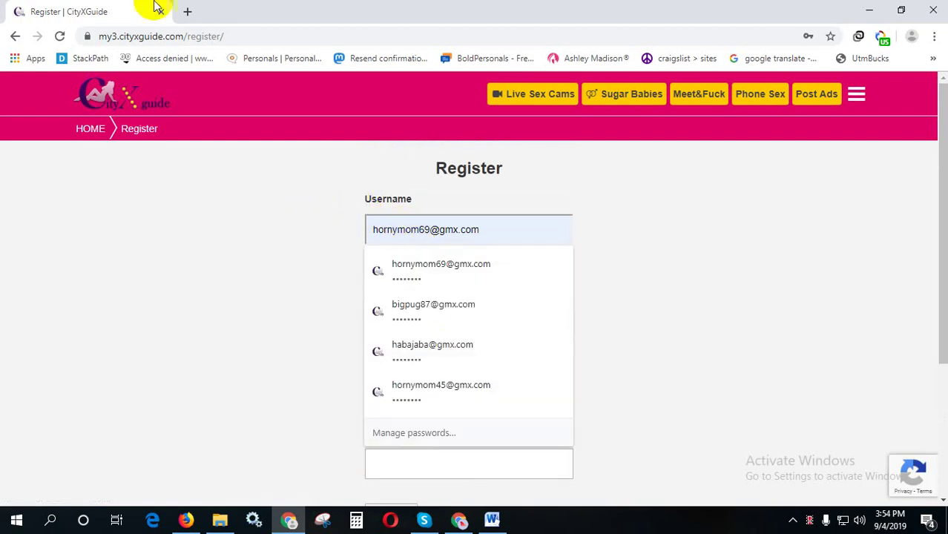
pyautogui.click(186, 10)
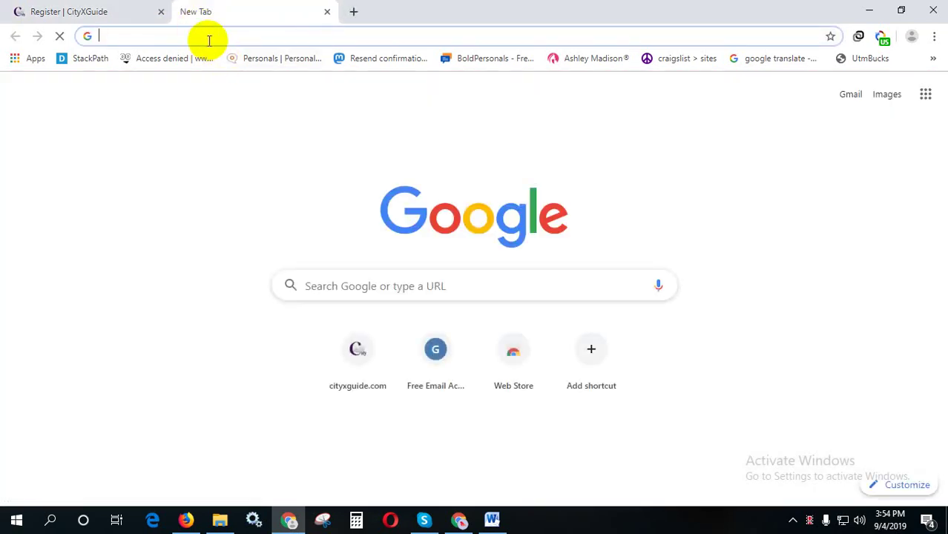
# - Load gmx.com, place the Register tab after GMX, and submit the saved GMX login
pyautogui.write('gmx.com')
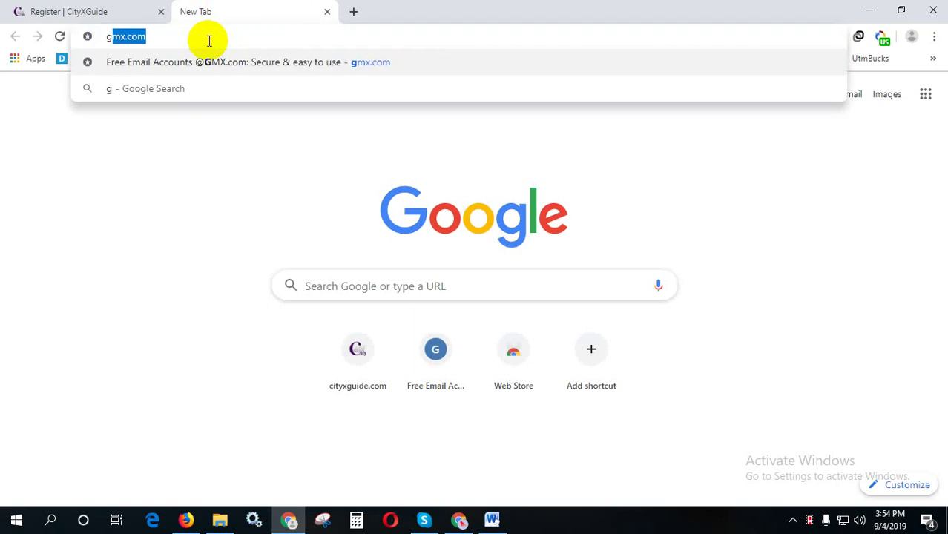
pyautogui.press('Return')
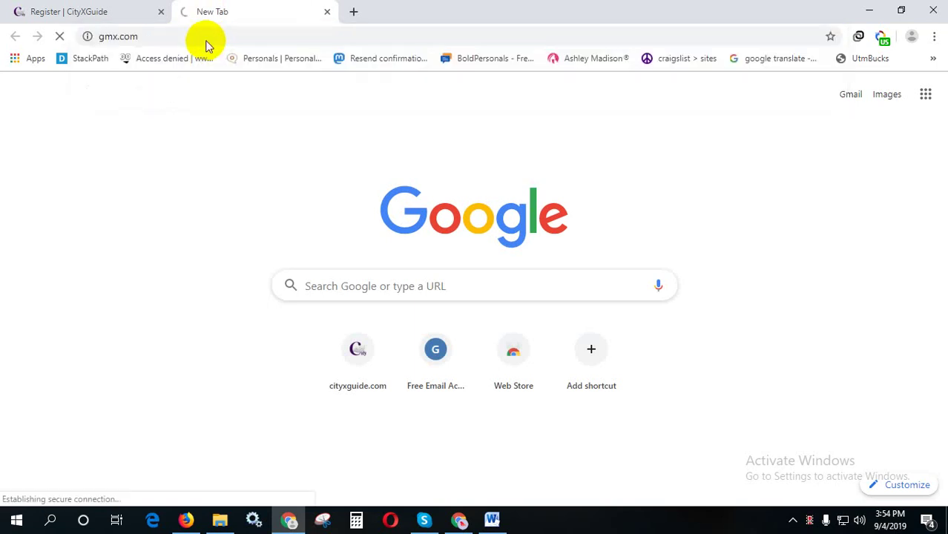
pyautogui.moveTo(101, 8); pyautogui.dragTo(344, 17)
pyautogui.click(132, 7)
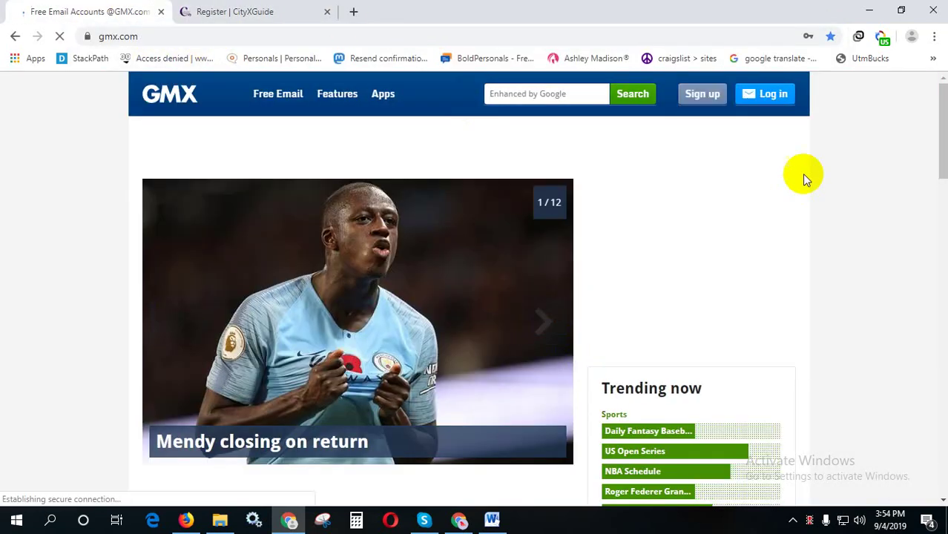
pyautogui.click(761, 95)
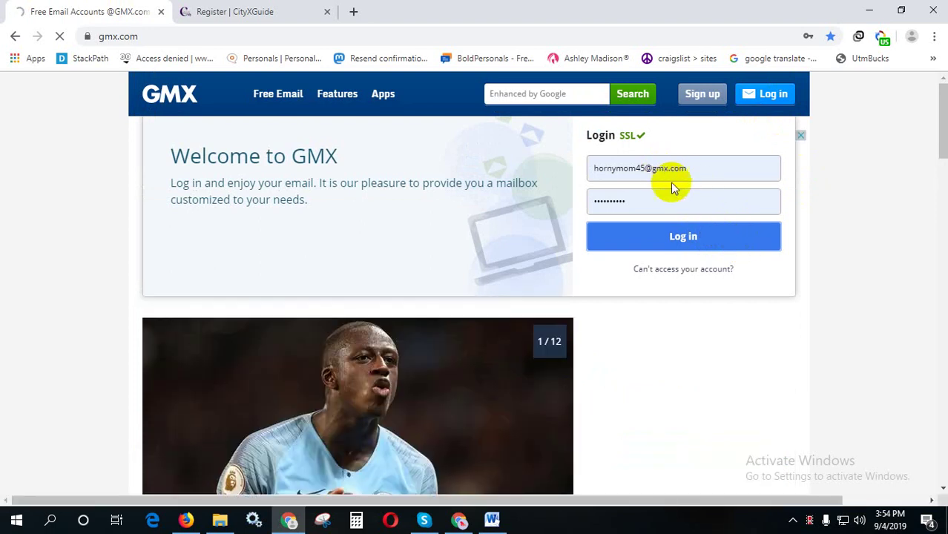
pyautogui.press('Return')
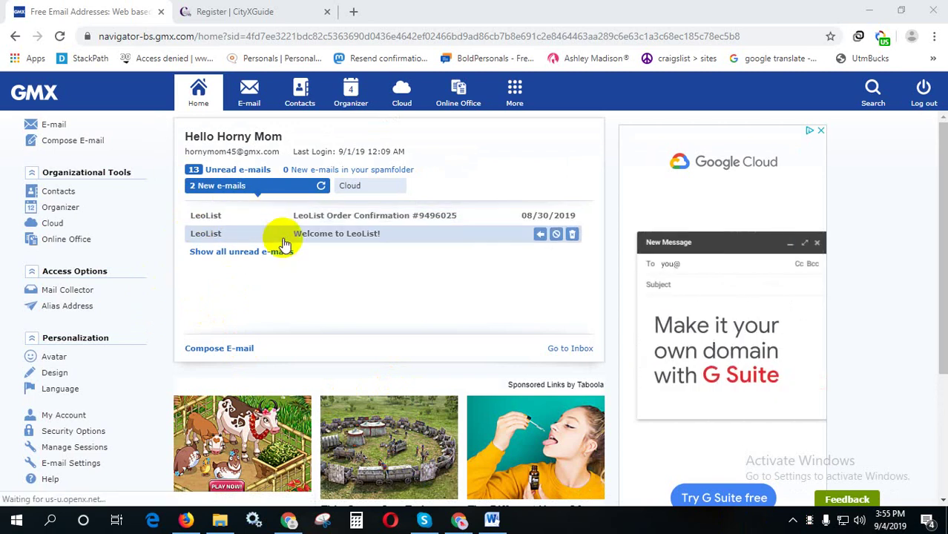
# - Create a new alias address with a chosen alias name in the Alias Address settings
pyautogui.click(92, 307)
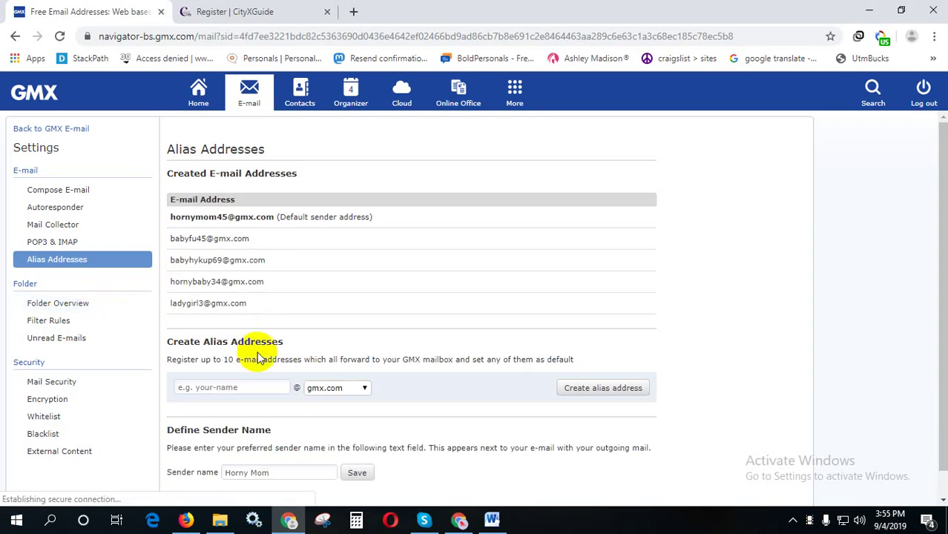
pyautogui.click(220, 381)
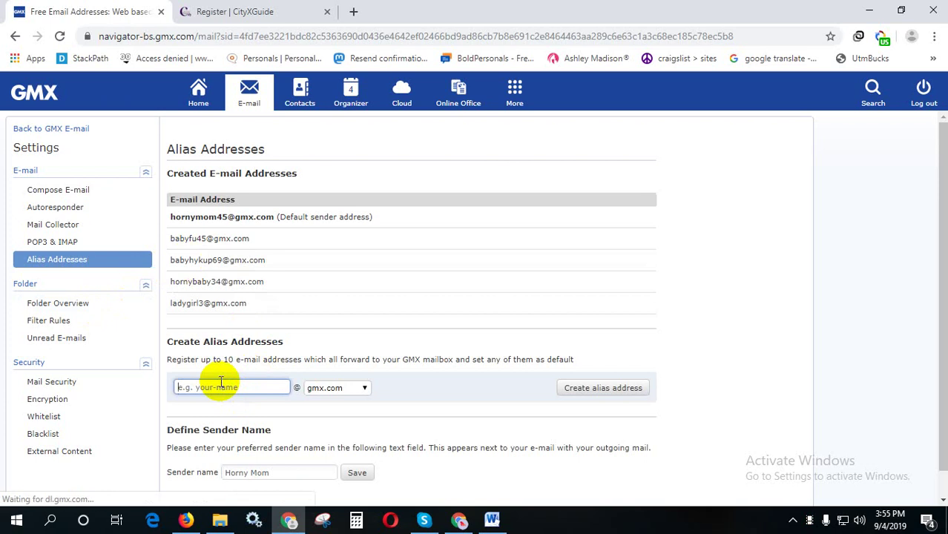
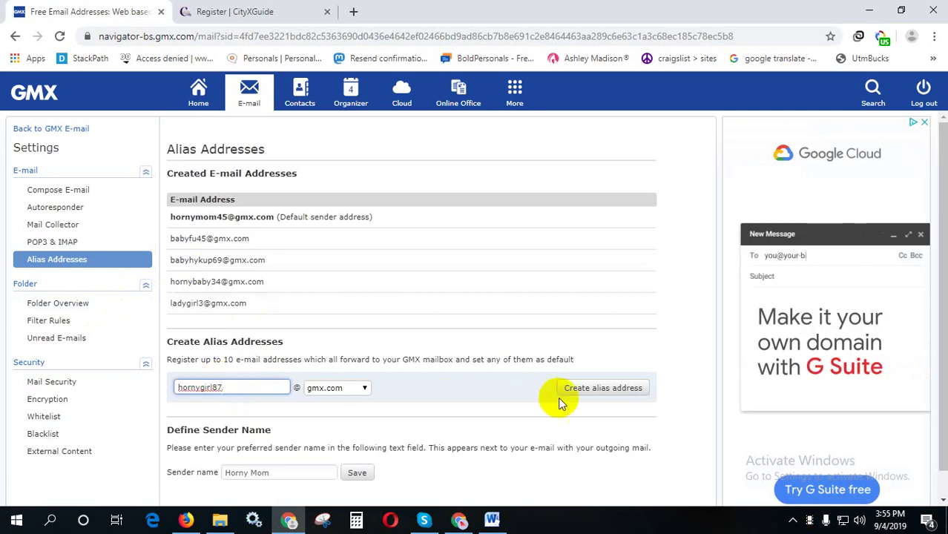
pyautogui.click(614, 391)
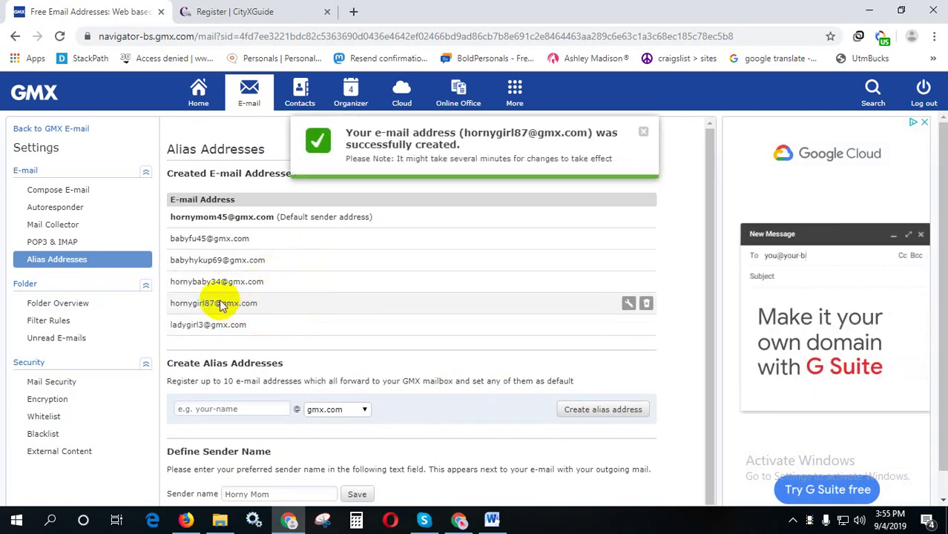
# - Select and copy the newly created alias address
pyautogui.tripleClick(197, 303)
pyautogui.hotkey('ctrl', 'c')
pyautogui.rightClick(200, 303)
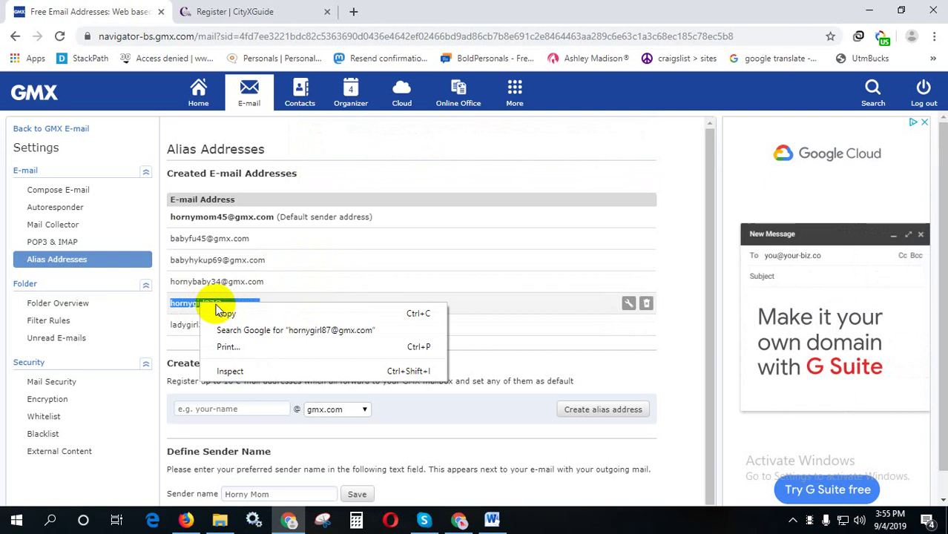
pyautogui.click(223, 312)
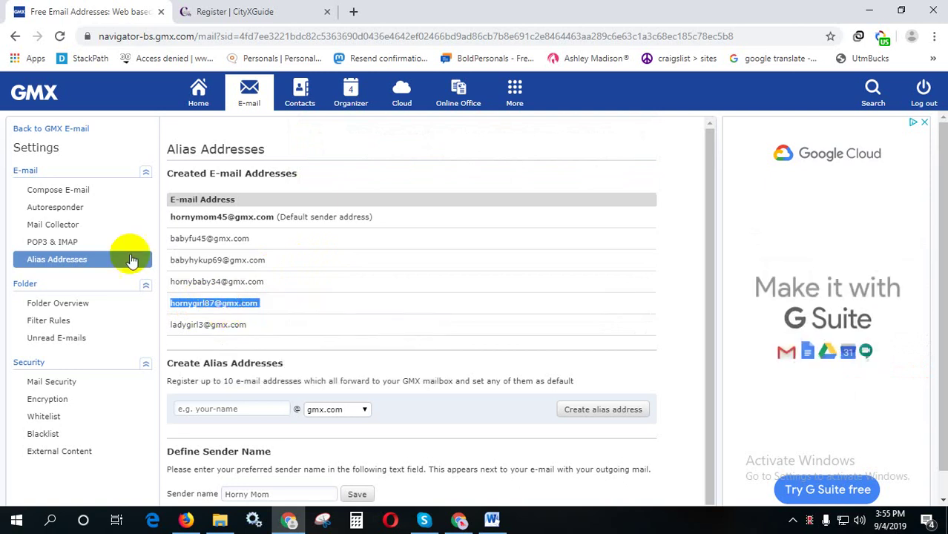
# - Paste the copied GMX alias into the CityXGuide registration E-mail field
pyautogui.click(234, 10)
pyautogui.rightClick(426, 318)
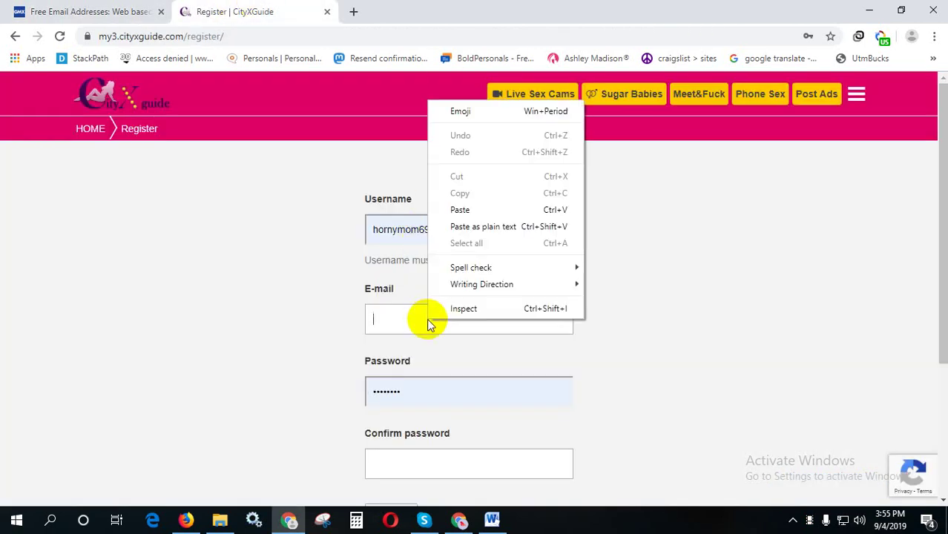
pyautogui.click(458, 210)
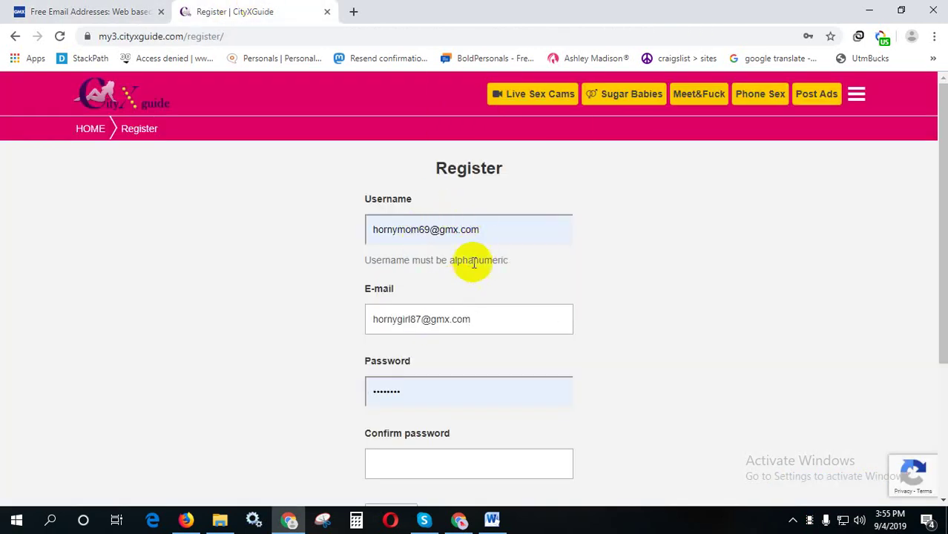
# - Replace the username, enter and confirm the password, and submit the registration
pyautogui.moveTo(484, 228); pyautogui.dragTo(370, 230)
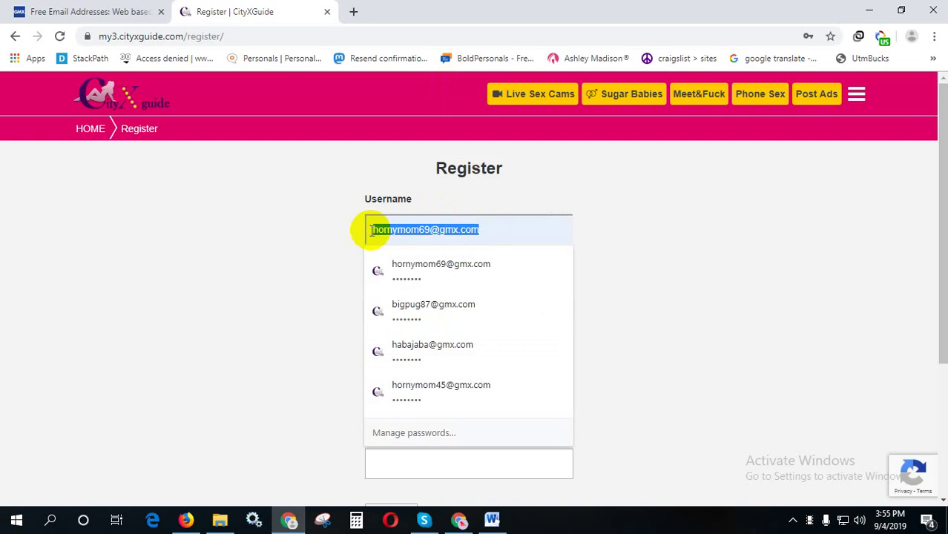
pyautogui.press('BackSpace')
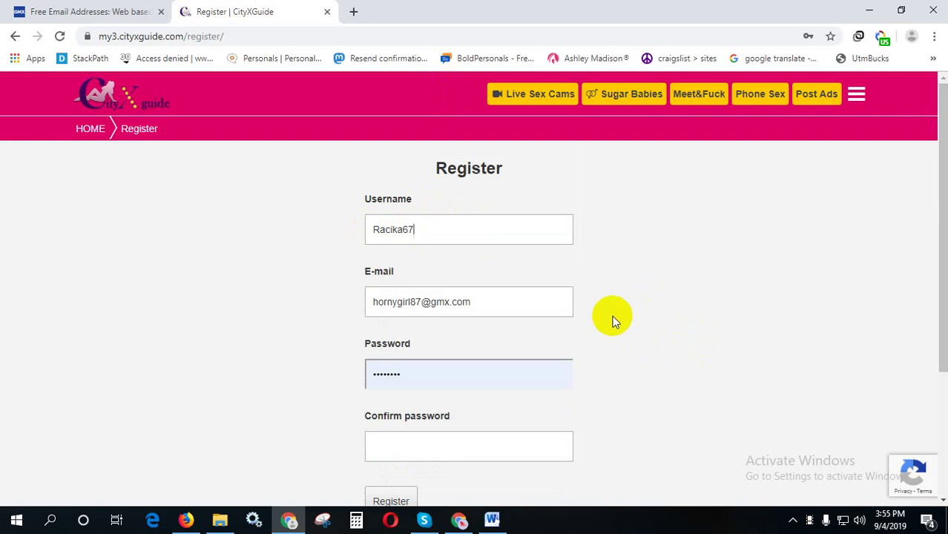
pyautogui.doubleClick(427, 373)
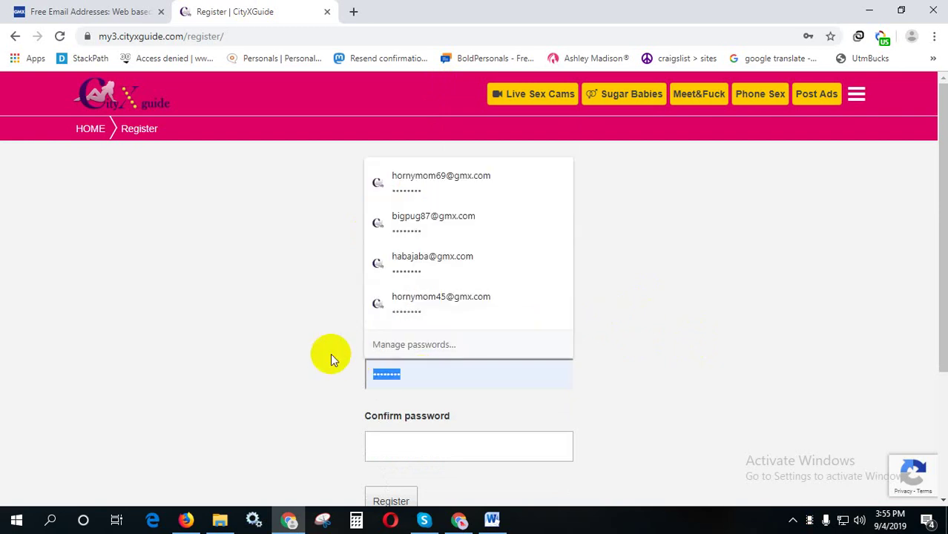
pyautogui.write('••••••••')
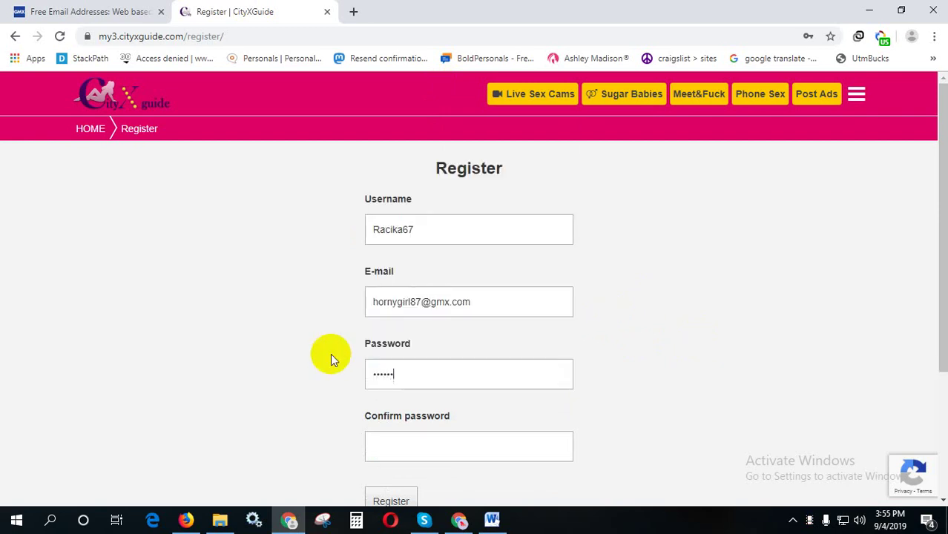
pyautogui.click(386, 439)
pyautogui.write('•••')
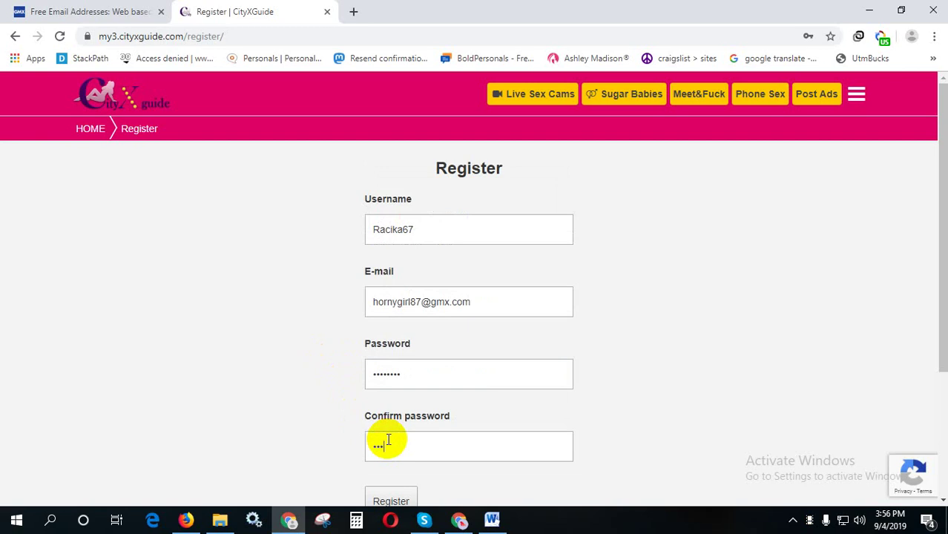
pyautogui.write('•••••')
pyautogui.scroll(-2, 387, 445)
pyautogui.click(382, 437)
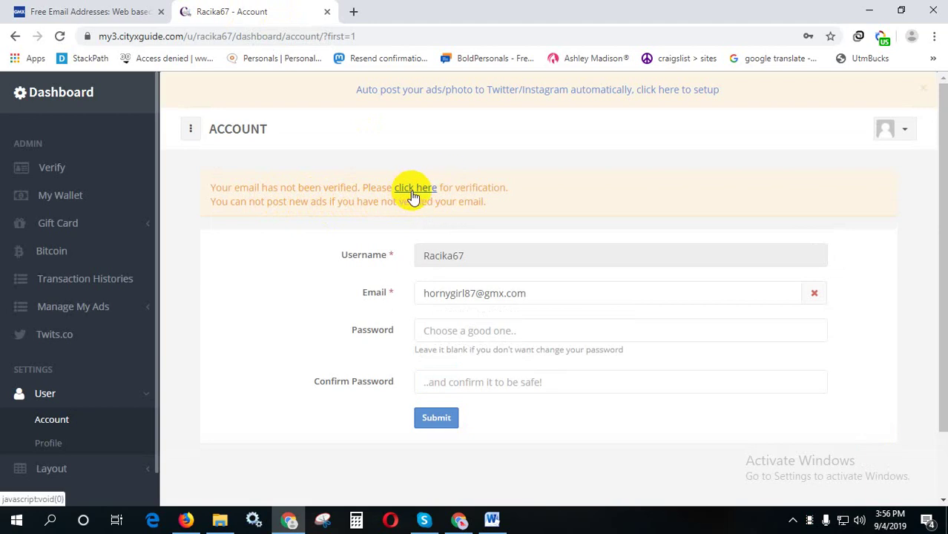
# - Request a new verification e-mail and open the GMX mailbox that received it
pyautogui.click(417, 188)
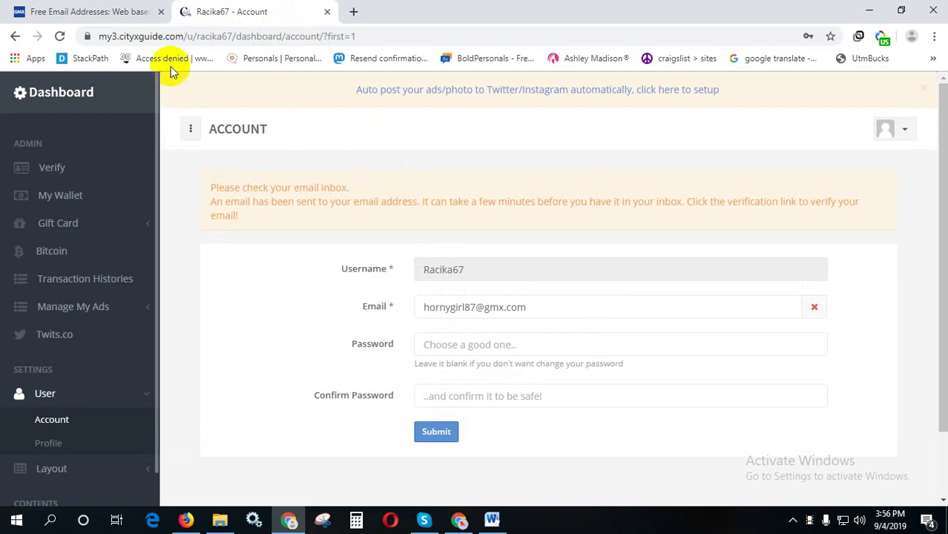
pyautogui.click(144, 11)
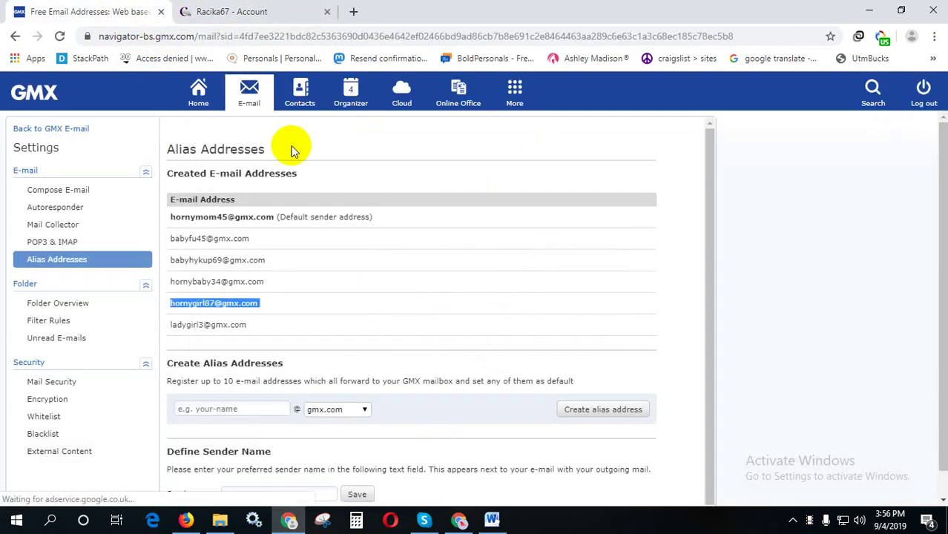
pyautogui.click(198, 93)
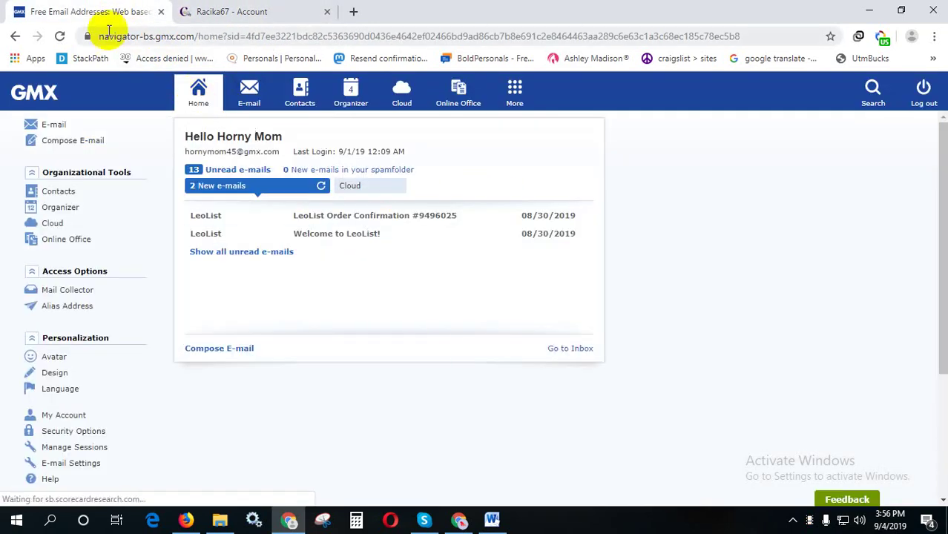
pyautogui.click(550, 251)
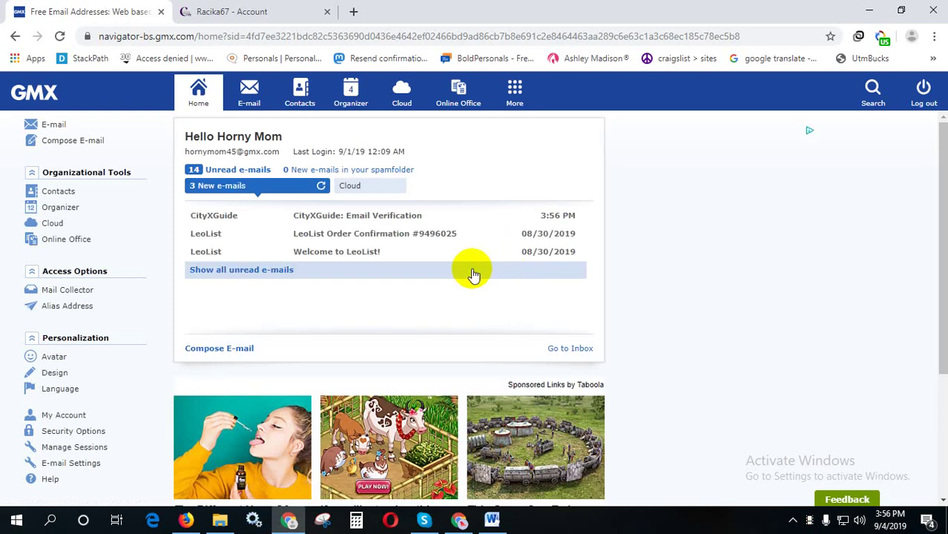
pyautogui.click(353, 215)
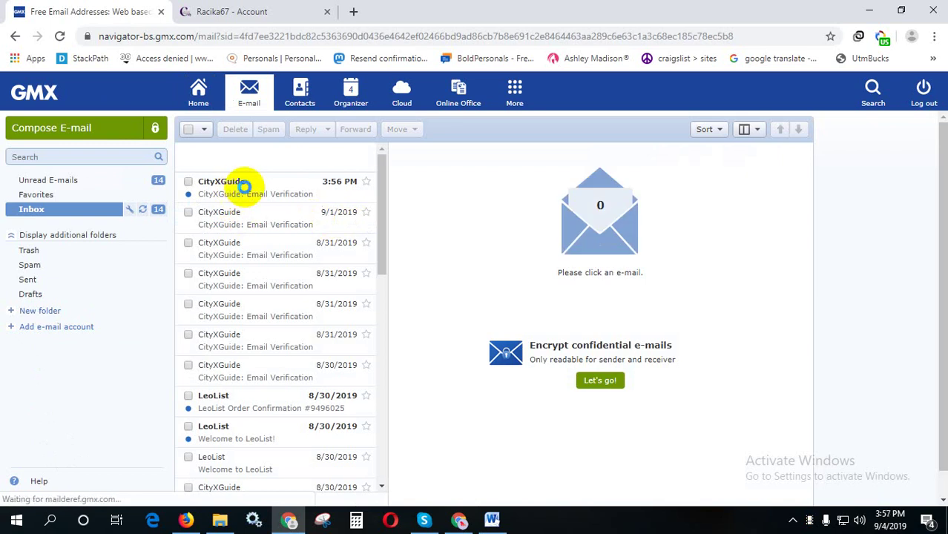
# - Open the CityXGuide verification e-mail, follow its link, and close the outdated account tab
pyautogui.doubleClick(245, 186)
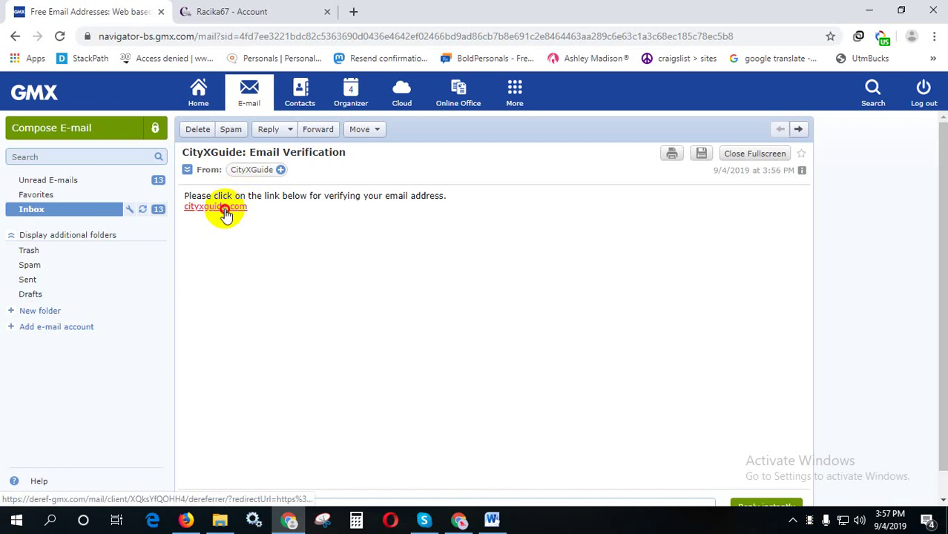
pyautogui.click(225, 207)
pyautogui.middleClick(403, 9)
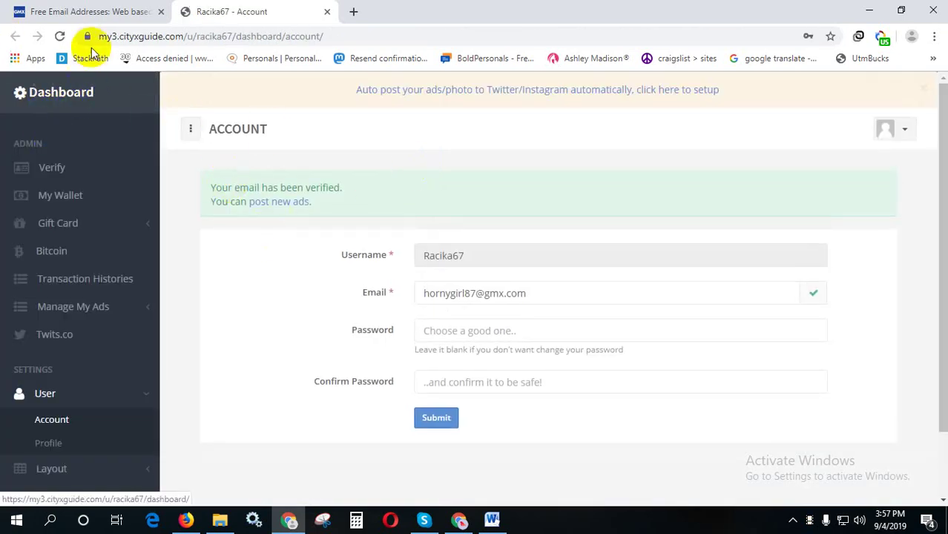
# - Post a new ad for Auburn, Alabama in Female Escorts and continue to Step 1
pyautogui.moveTo(140, 36); pyautogui.dragTo(206, 36)
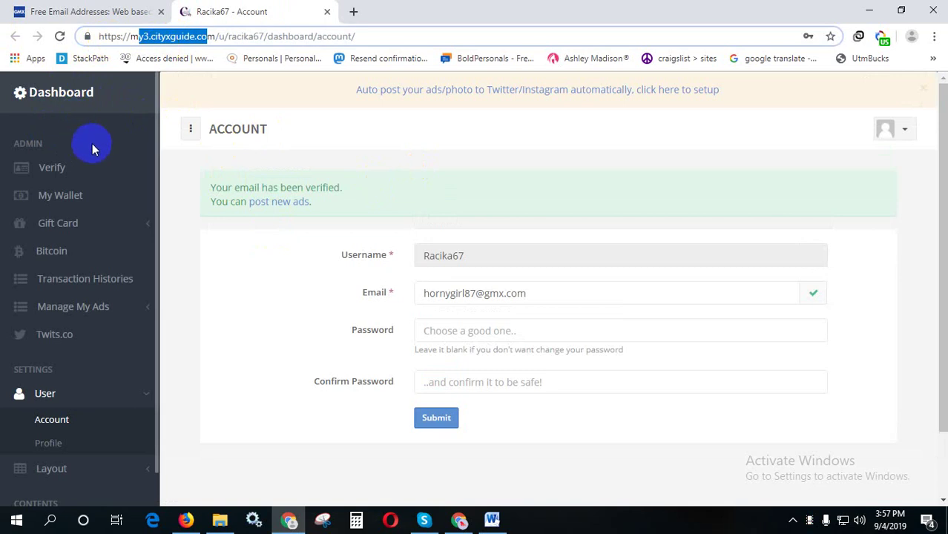
pyautogui.click(281, 206)
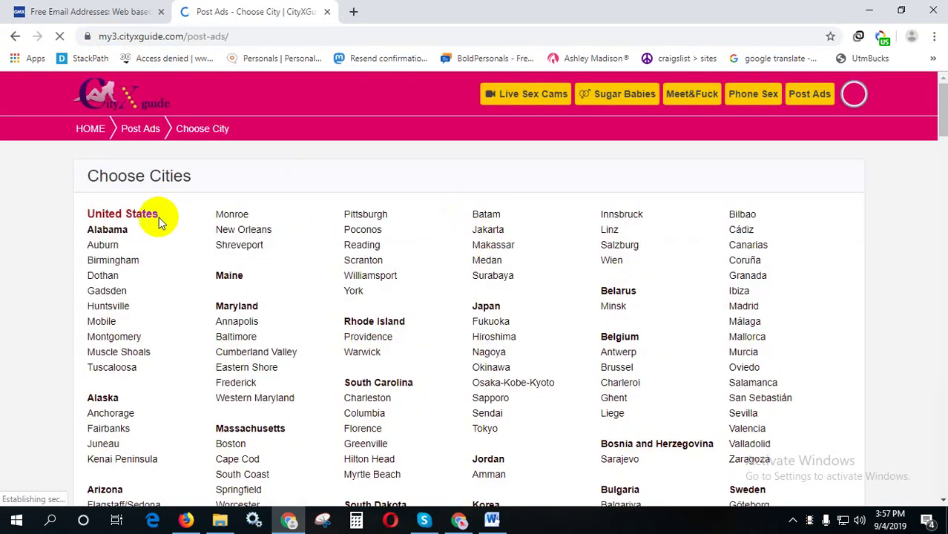
pyautogui.scroll(-1, 553, 209)
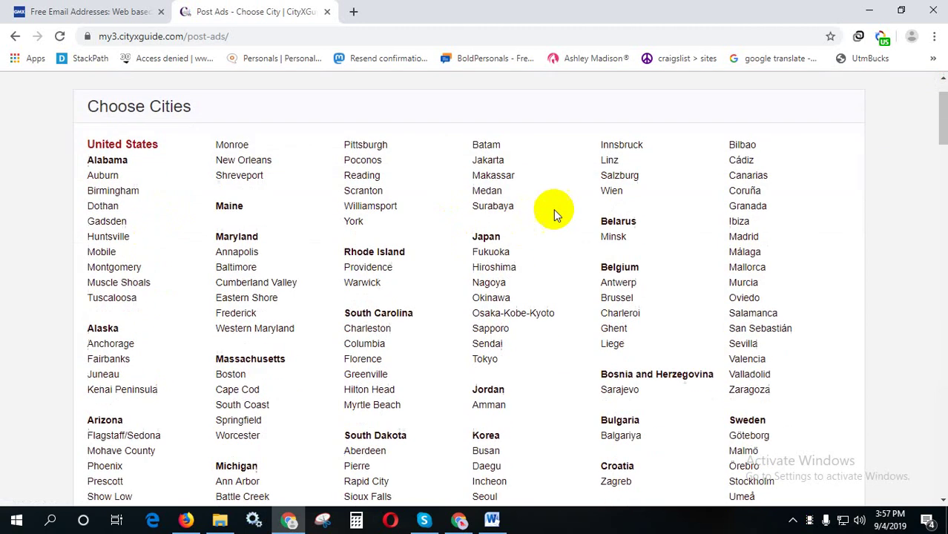
pyautogui.scroll(1, 553, 209)
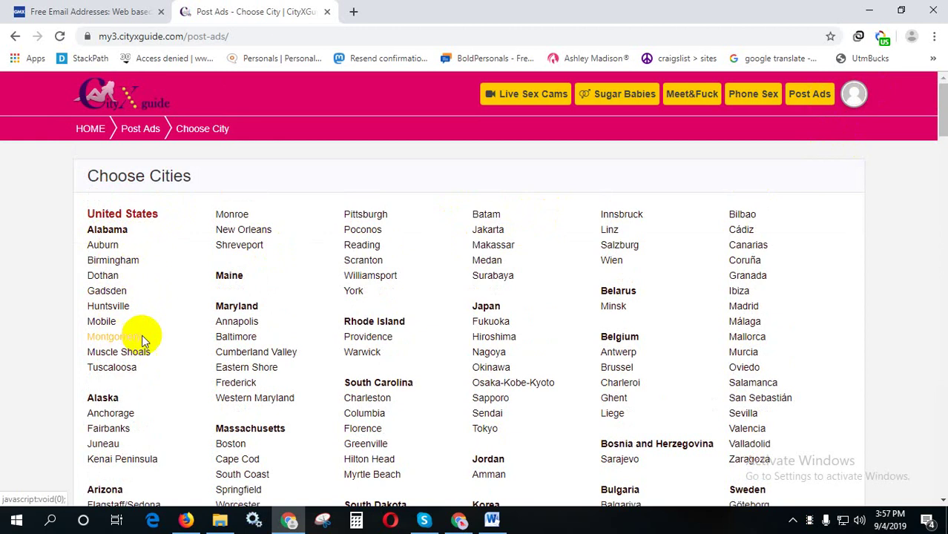
pyautogui.click(112, 245)
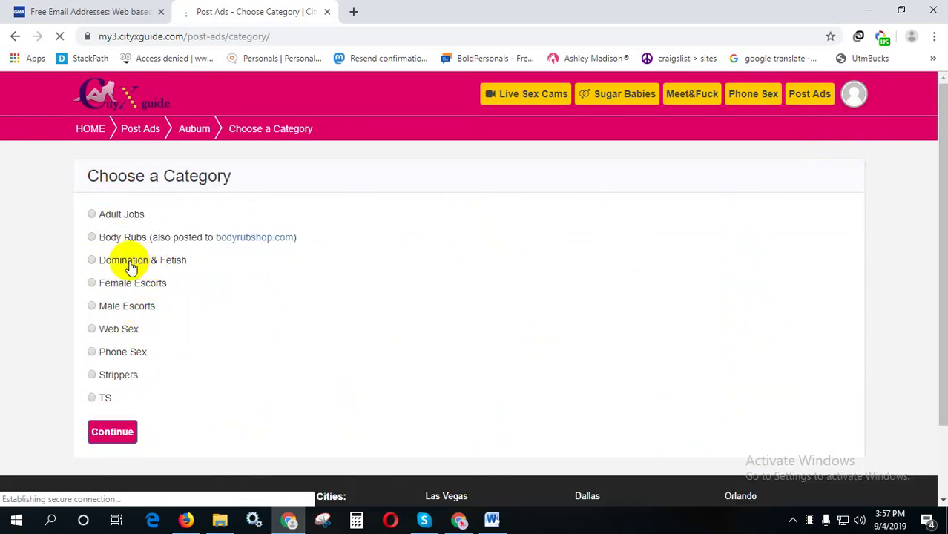
pyautogui.click(92, 283)
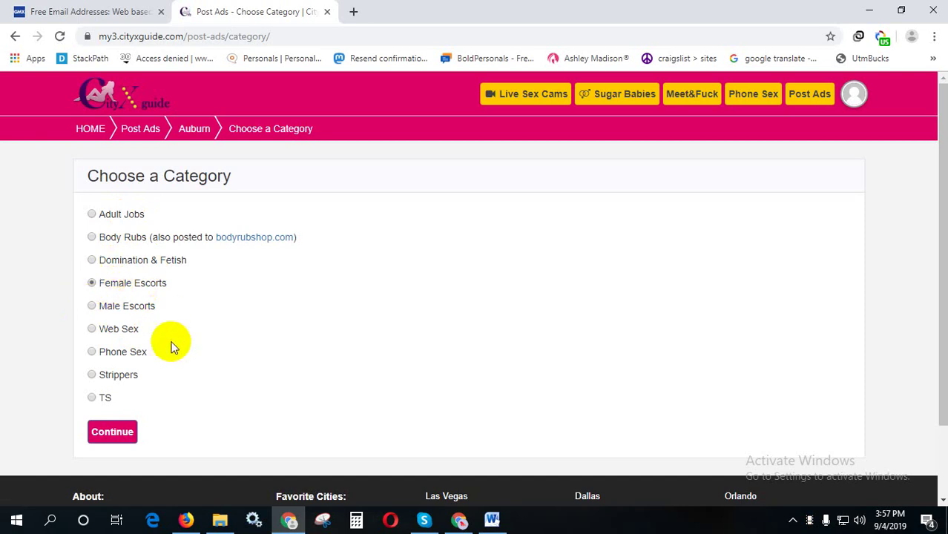
pyautogui.click(112, 428)
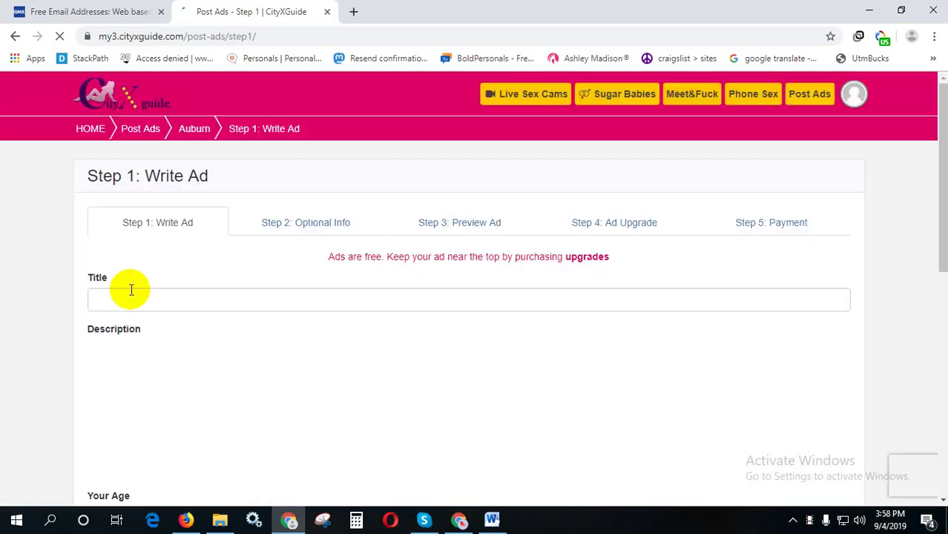
# - Scroll through the empty ad form, then switch to the cityxguide Word document
pyautogui.click(227, 304)
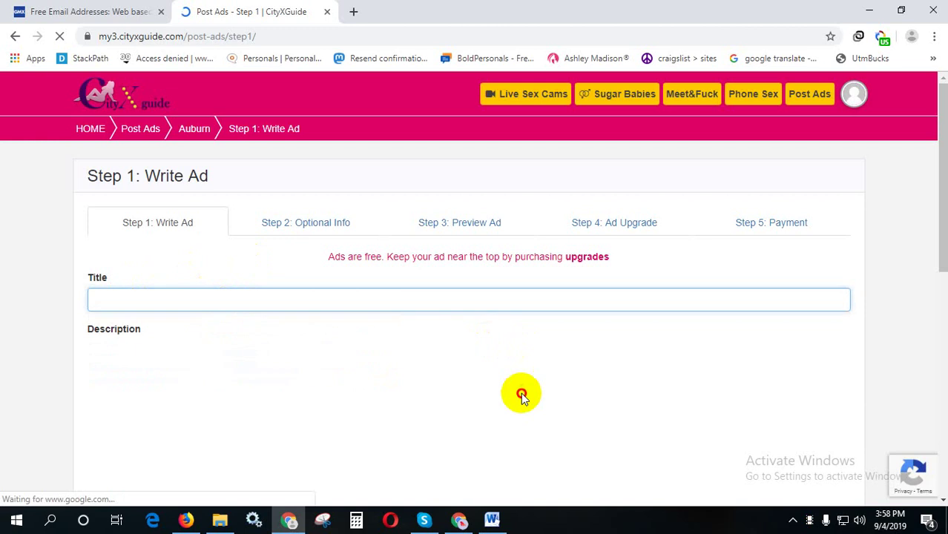
pyautogui.scroll(-2, 431, 383)
pyautogui.scroll(-3, 430, 383)
pyautogui.scroll(4, 432, 381)
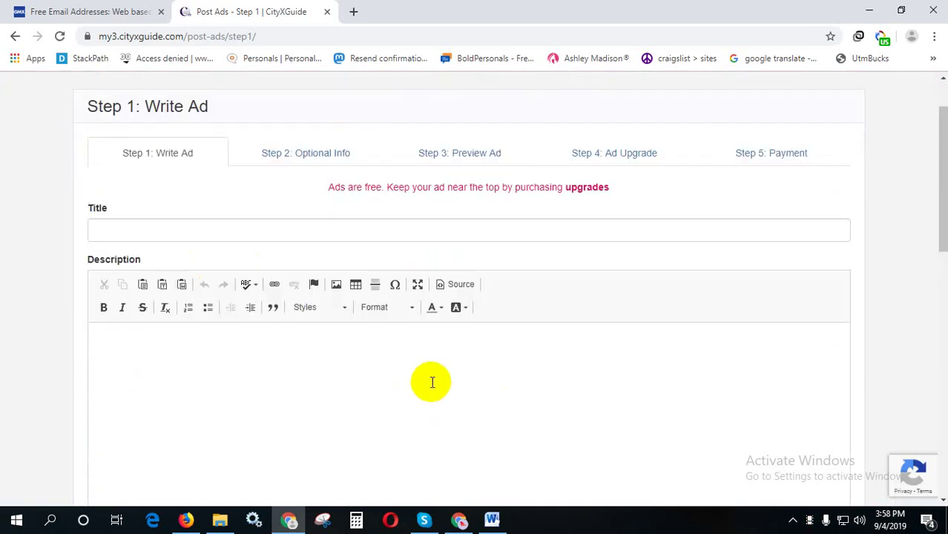
pyautogui.click(493, 521)
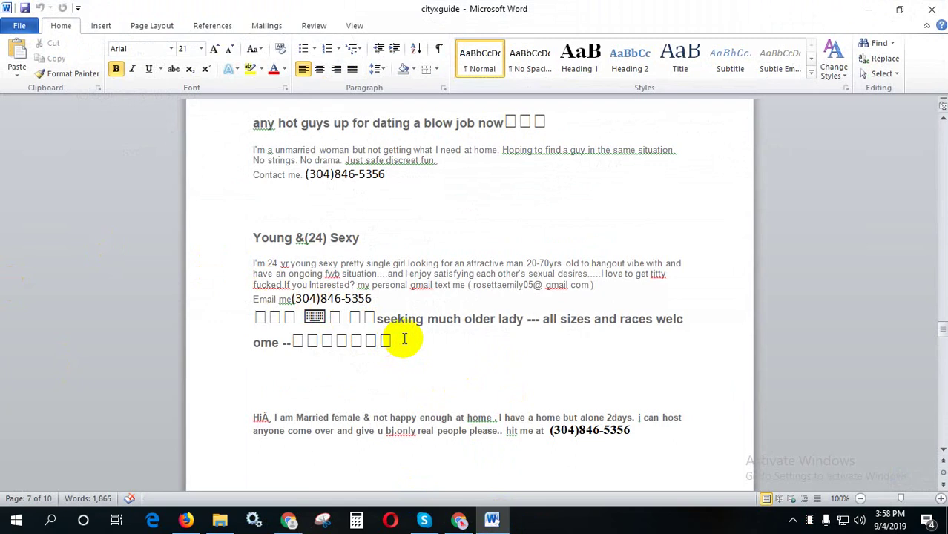
# - Copy the Word ad text and paste it as the title 'seeking much older lady --- all sizes and races welcome'
pyautogui.tripleClick(403, 338)
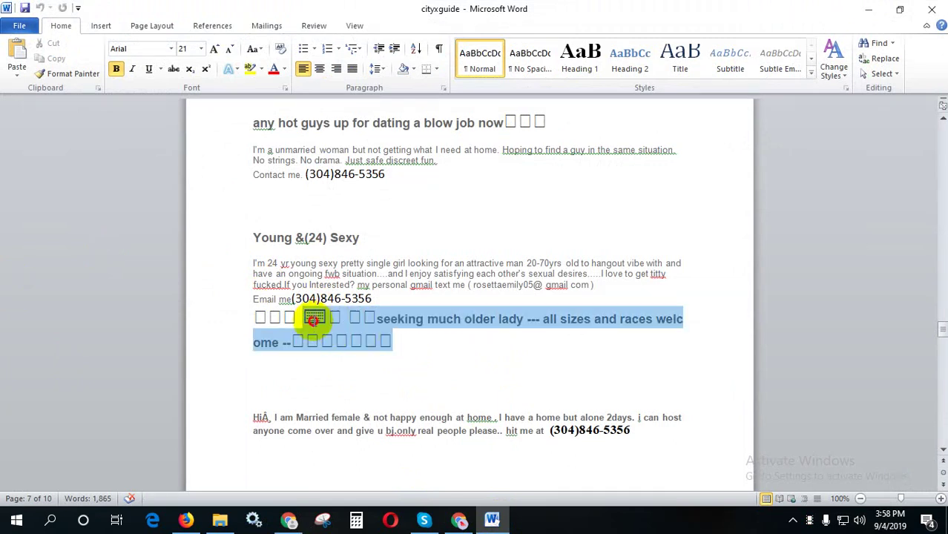
pyautogui.rightClick(296, 317)
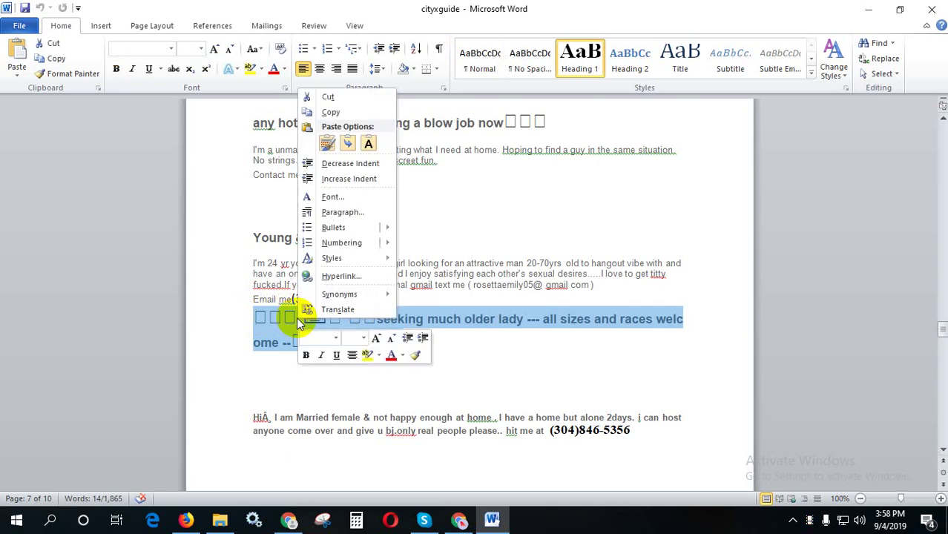
pyautogui.click(307, 113)
pyautogui.click(301, 523)
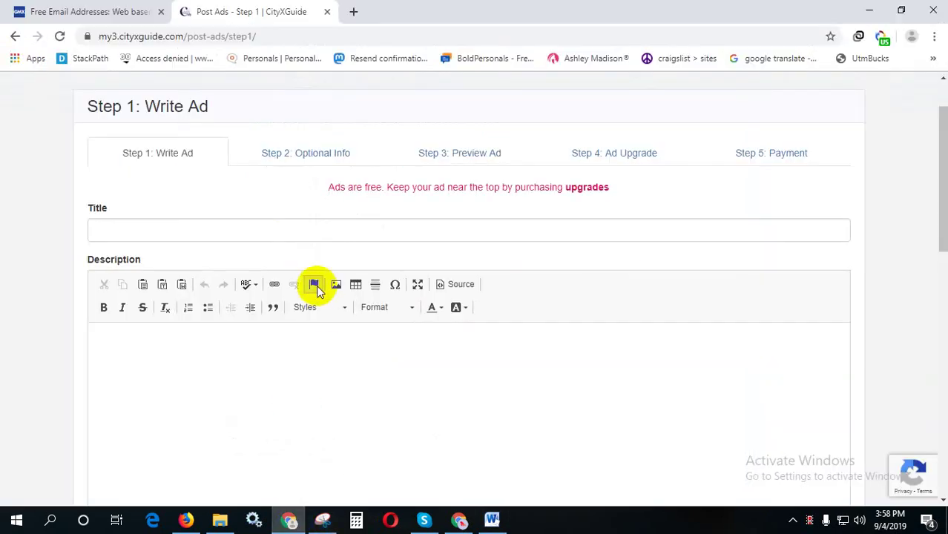
pyautogui.rightClick(281, 229)
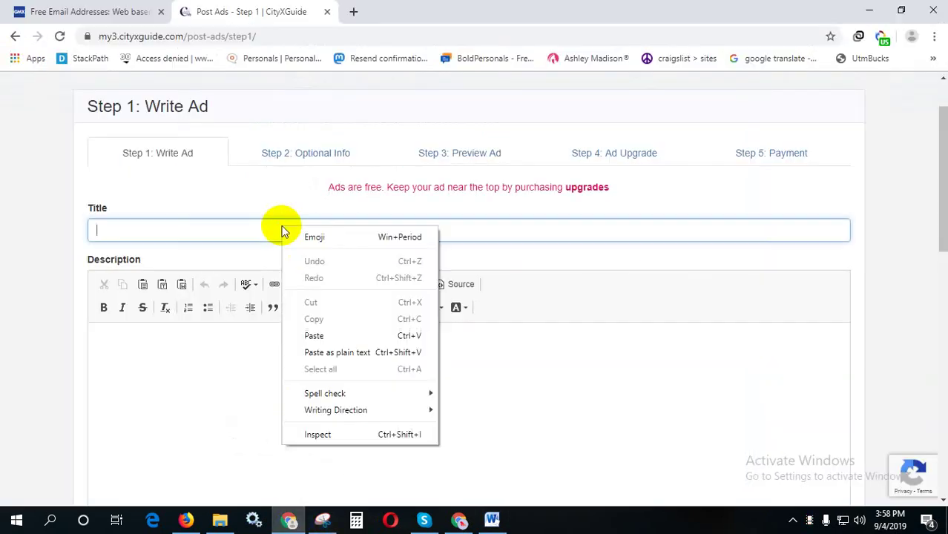
pyautogui.click(325, 347)
# - Copy the married-female ad paragraph in Word, select its phone number, and return to the description field
pyautogui.click(460, 518)
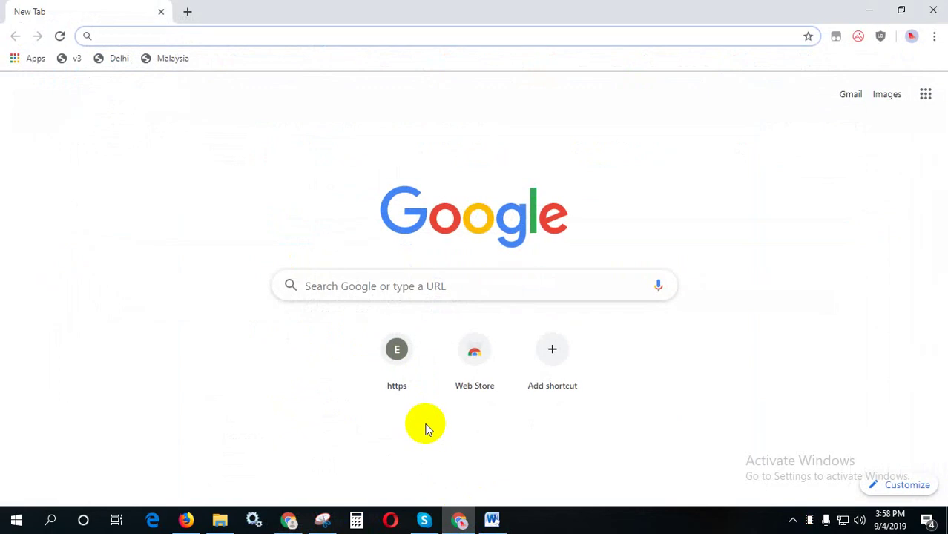
pyautogui.click(492, 519)
pyautogui.scroll(-5, 455, 417)
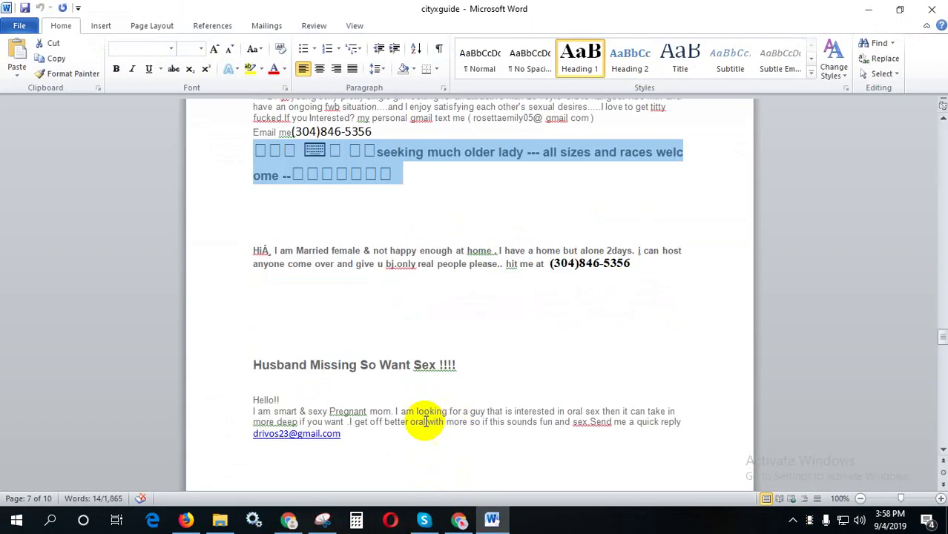
pyautogui.scroll(1, 445, 415)
pyautogui.moveTo(635, 298); pyautogui.dragTo(235, 292)
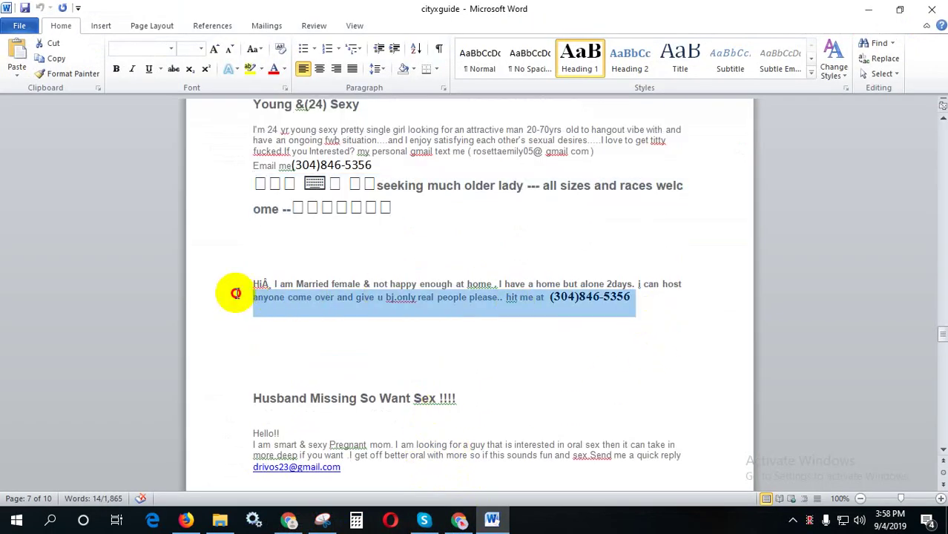
pyautogui.rightClick(293, 309)
pyautogui.click(320, 98)
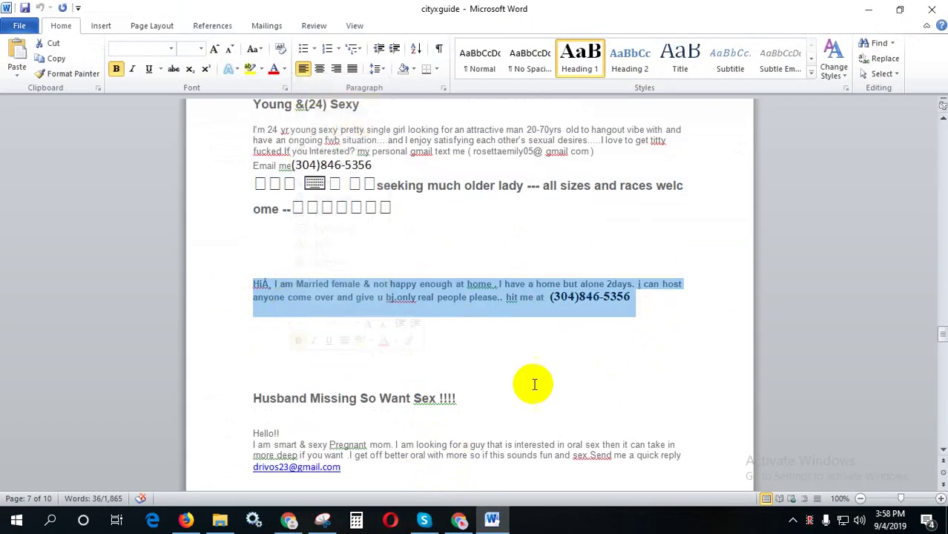
pyautogui.click(581, 313)
pyautogui.moveTo(548, 296); pyautogui.dragTo(627, 296)
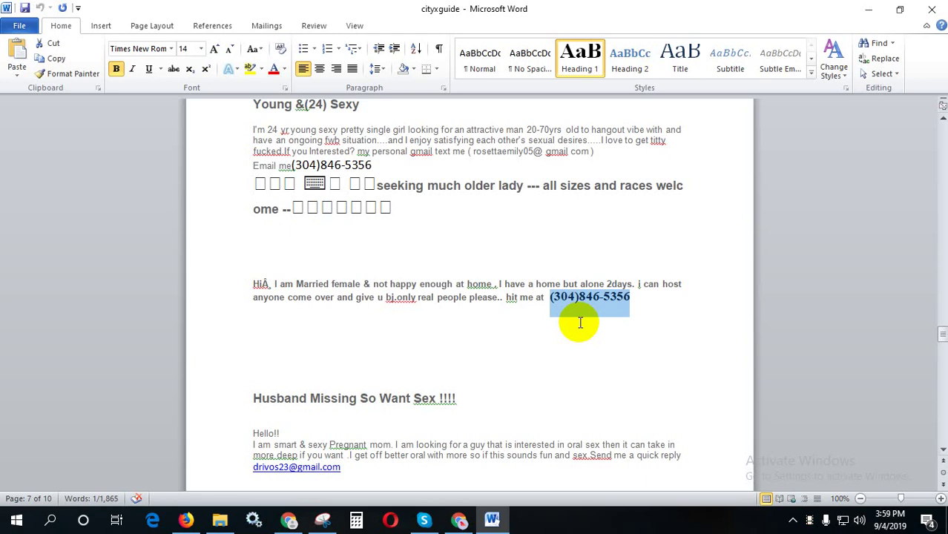
pyautogui.click(289, 519)
pyautogui.click(335, 410)
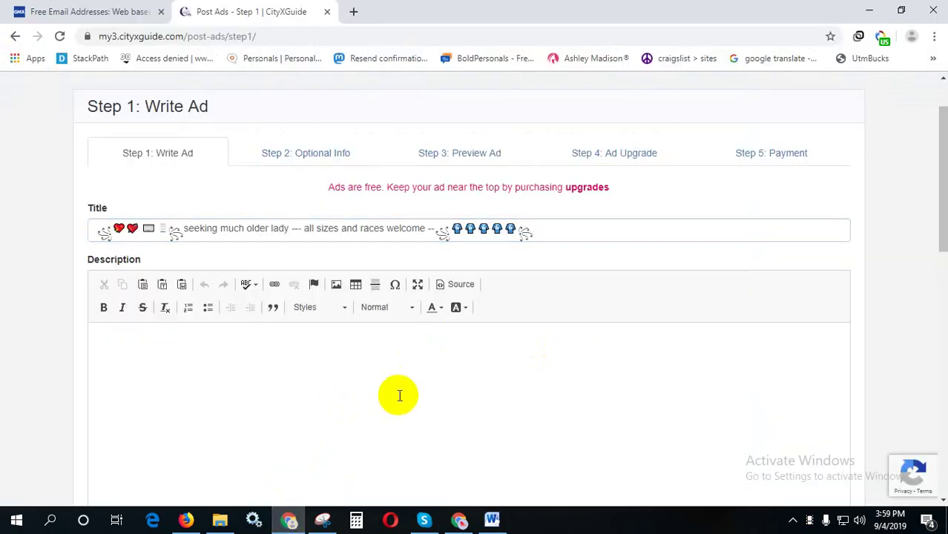
# - Paste the copied paragraph into the Description and set Your Age to 24
pyautogui.hotkey('ctrl', 'v')
pyautogui.scroll(-2, 397, 393)
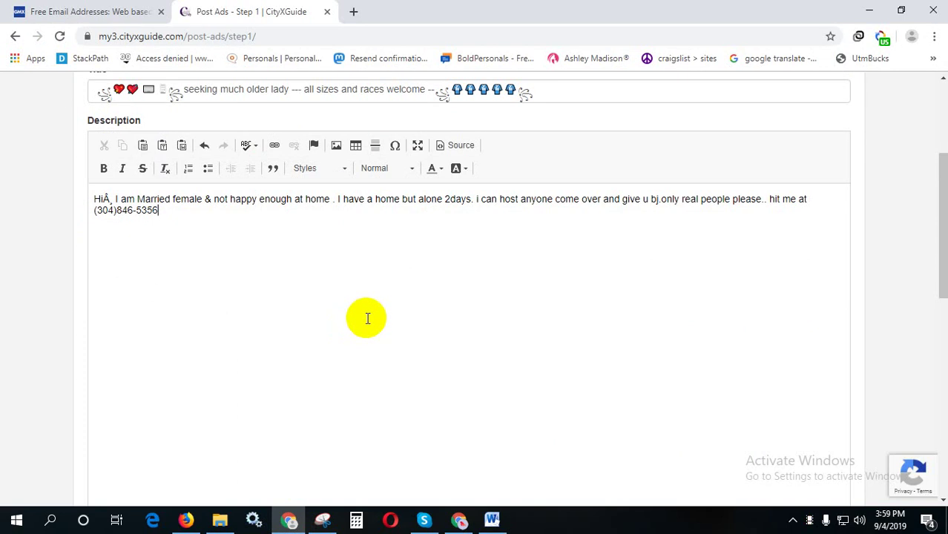
pyautogui.scroll(-5, 400, 328)
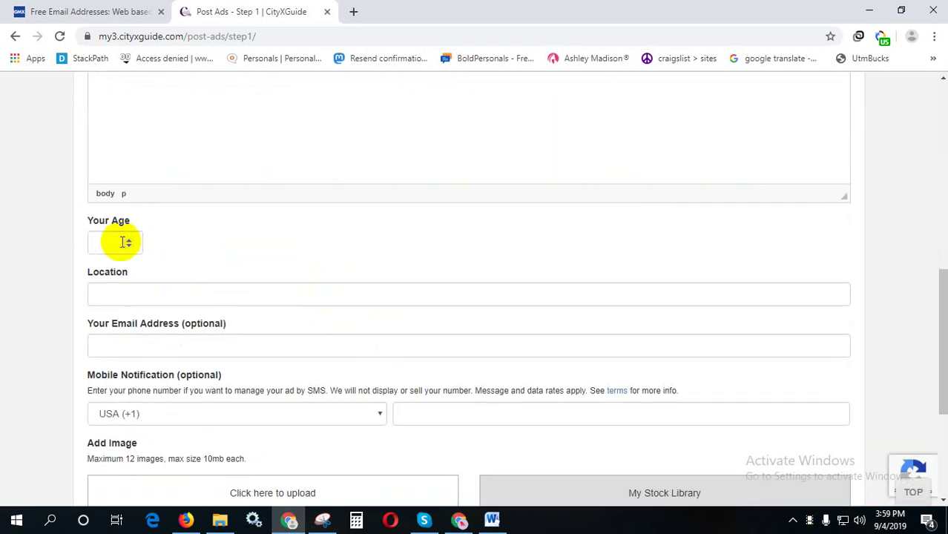
pyautogui.click(112, 239)
pyautogui.click(116, 280)
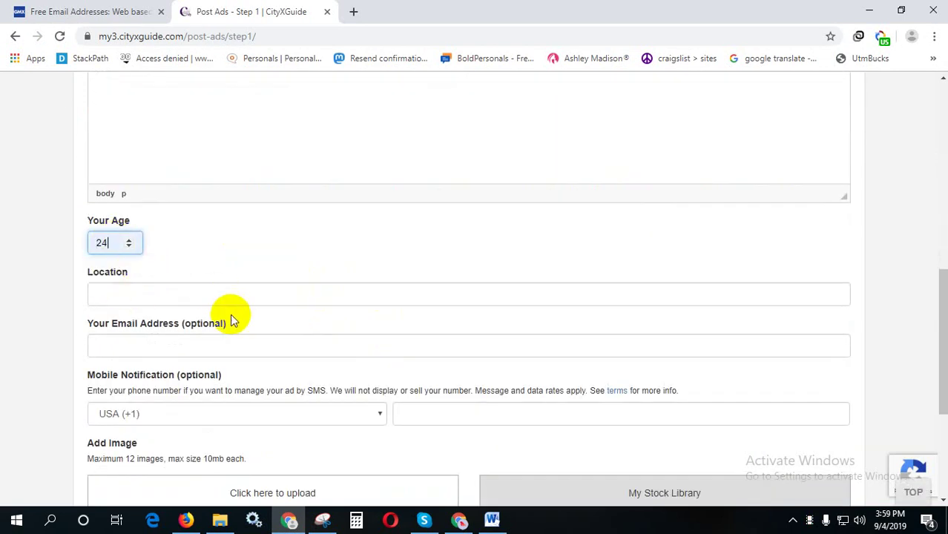
pyautogui.scroll(5, 231, 313)
pyautogui.moveTo(158, 283); pyautogui.dragTo(97, 287)
pyautogui.scroll(-5, 203, 315)
pyautogui.click(112, 313)
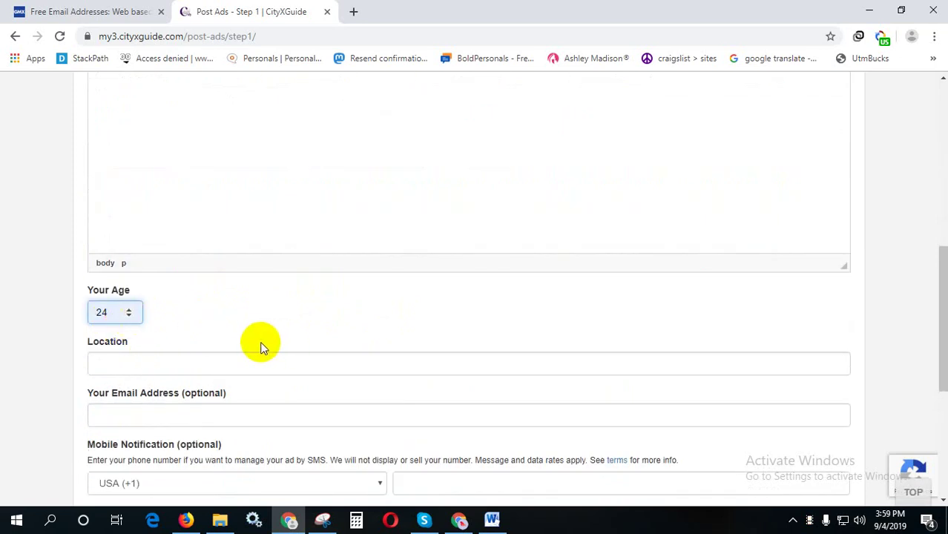
# - Copy 'Auburn' from the page breadcrumb and paste it into the Location field
pyautogui.scroll(6, 260, 344)
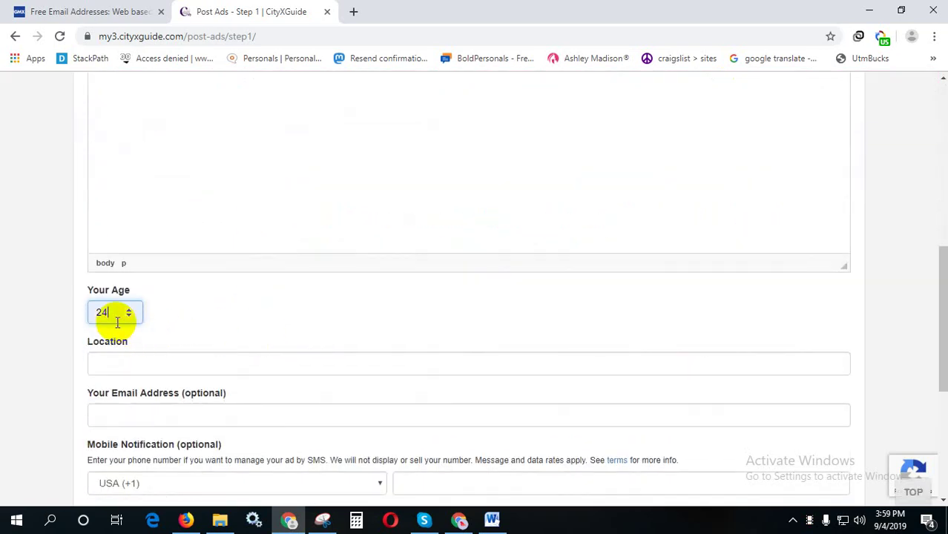
pyautogui.scroll(-1, 116, 319)
pyautogui.click(122, 294)
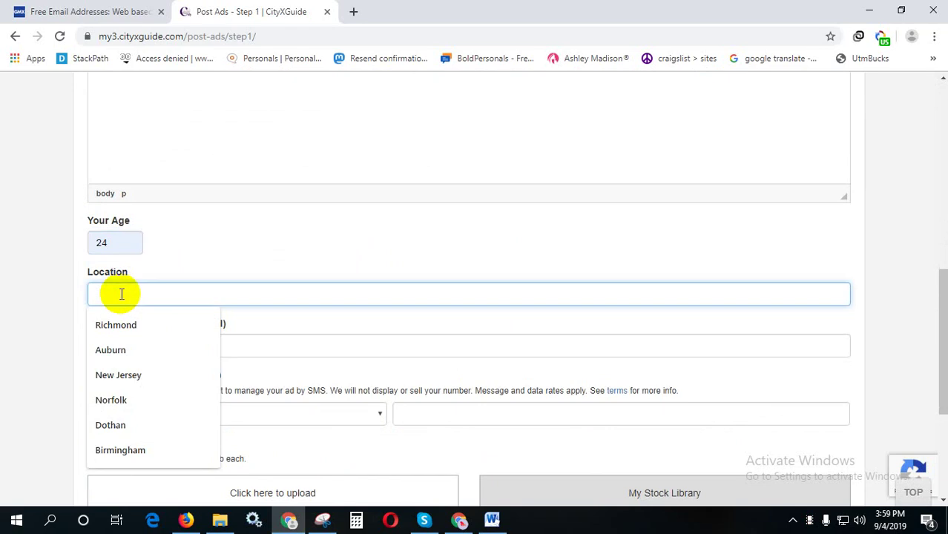
pyautogui.scroll(10, 126, 288)
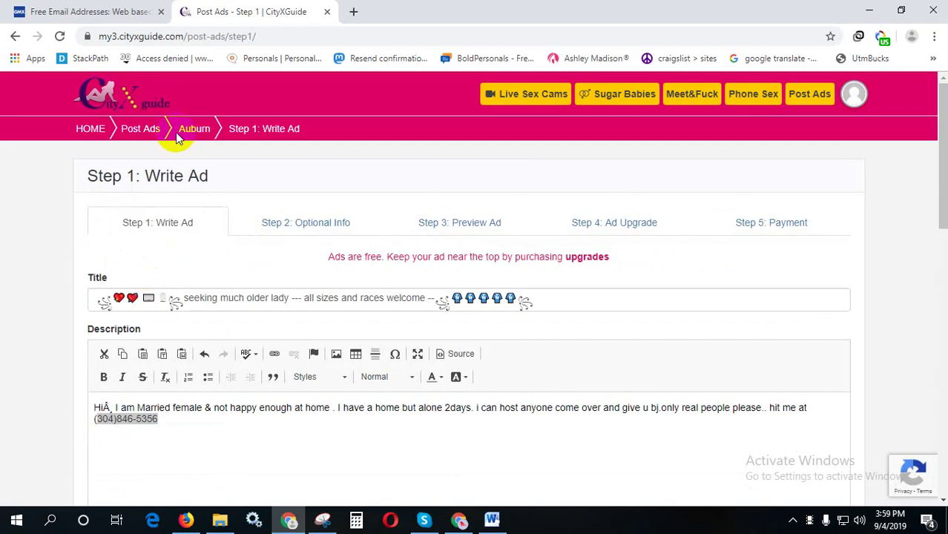
pyautogui.doubleClick(178, 131)
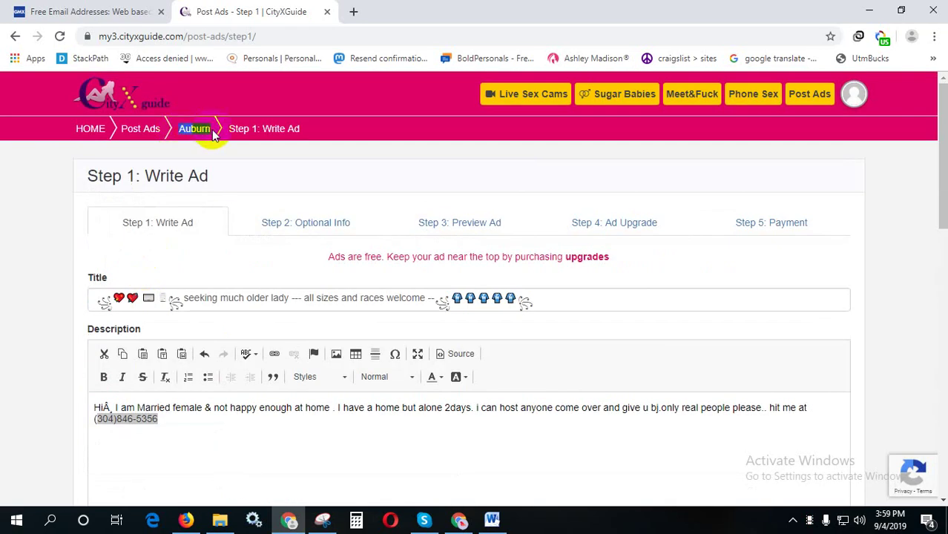
pyautogui.scroll(-9, 332, 434)
pyautogui.click(182, 368)
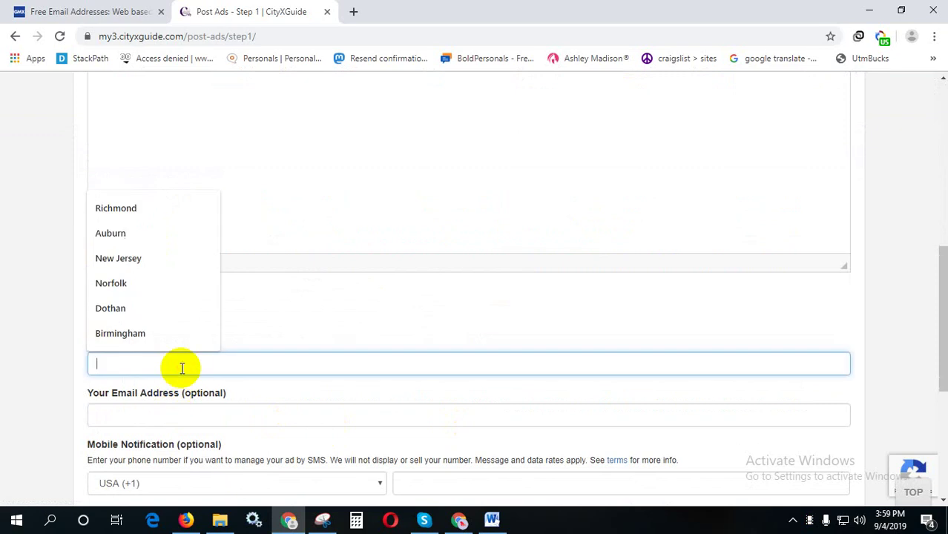
pyautogui.hotkey('ctrl', 'v')
pyautogui.scroll(10, 256, 364)
pyautogui.scroll(-4, 237, 341)
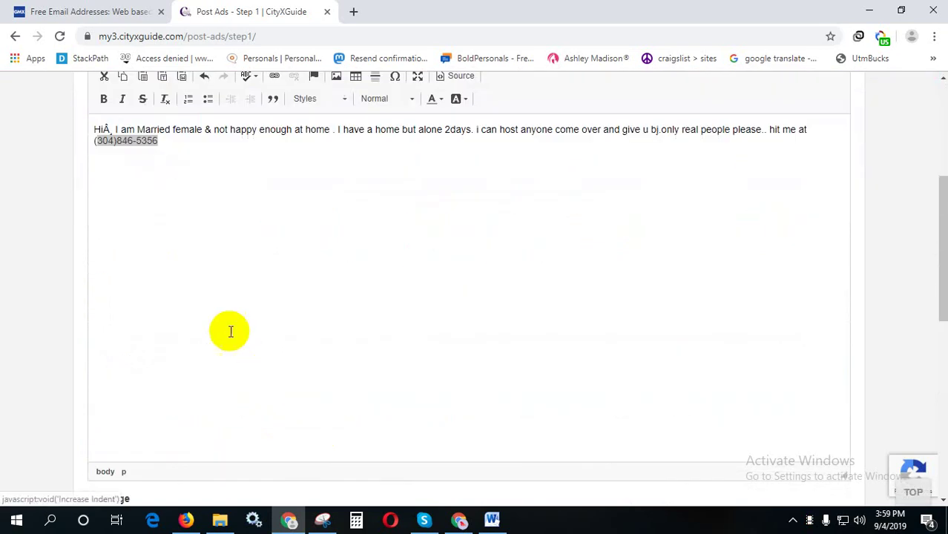
# - Leave the email field empty and fill Mobile Notification with the suggested phone number
pyautogui.moveTo(160, 139); pyautogui.dragTo(93, 146)
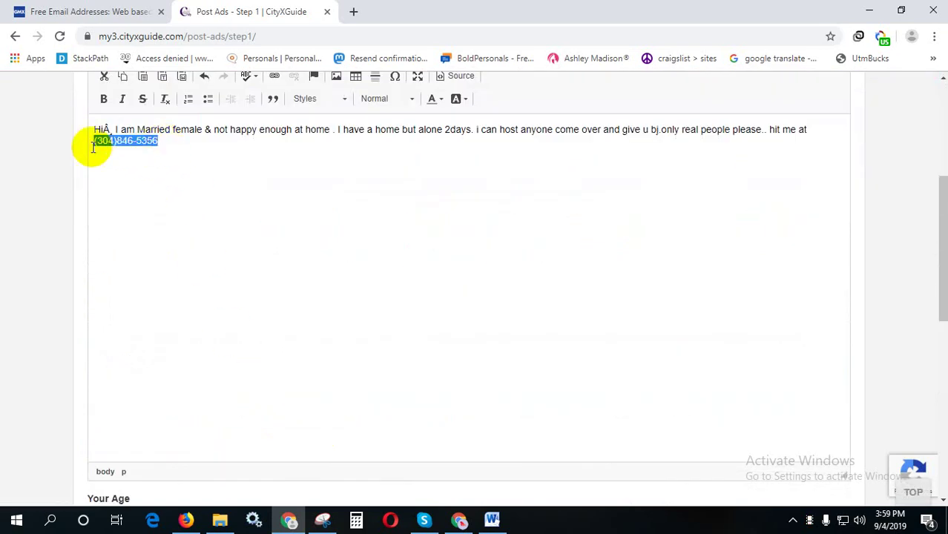
pyautogui.scroll(-10, 588, 358)
pyautogui.scroll(1, 408, 211)
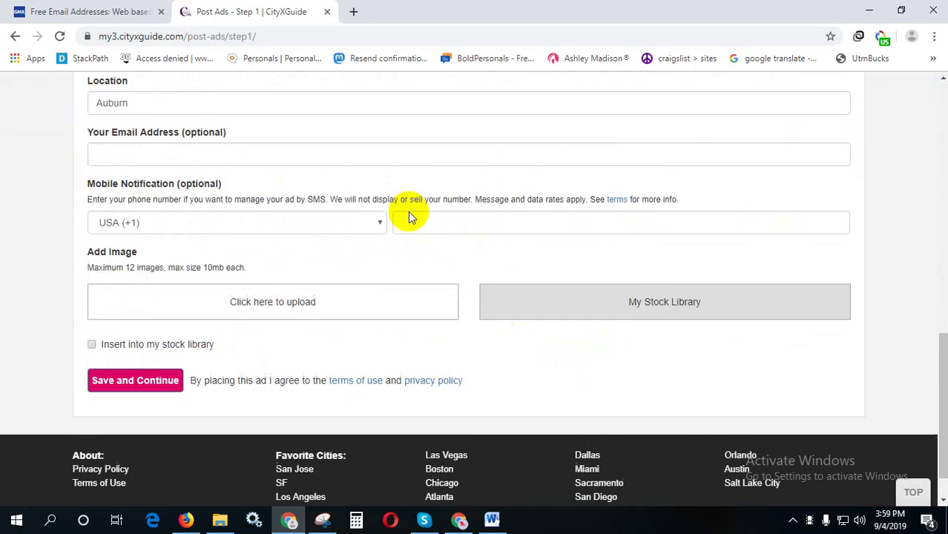
pyautogui.click(359, 178)
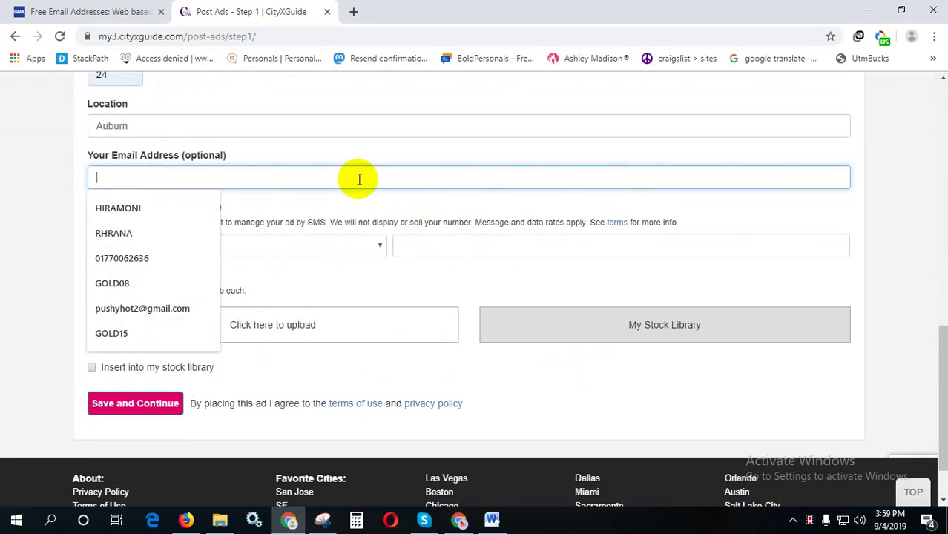
pyautogui.click(398, 151)
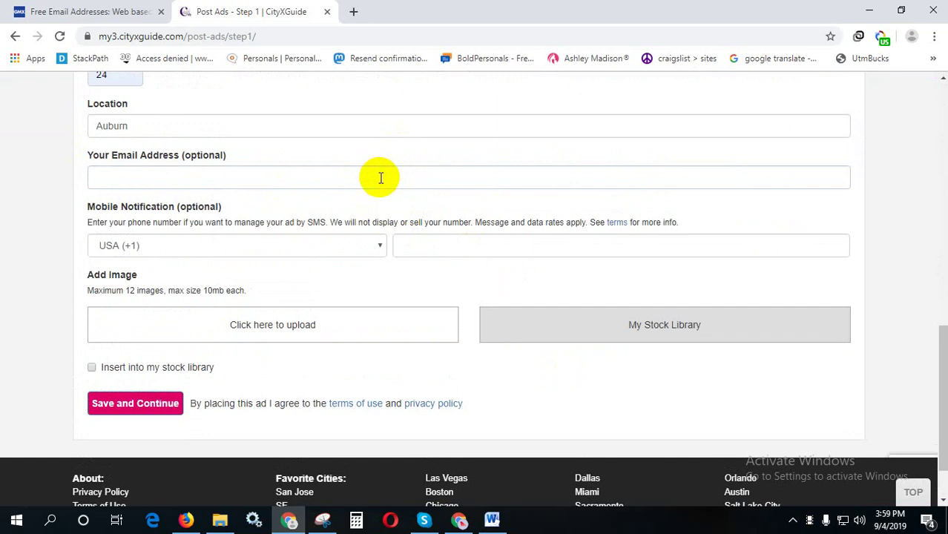
pyautogui.click(379, 178)
pyautogui.click(441, 270)
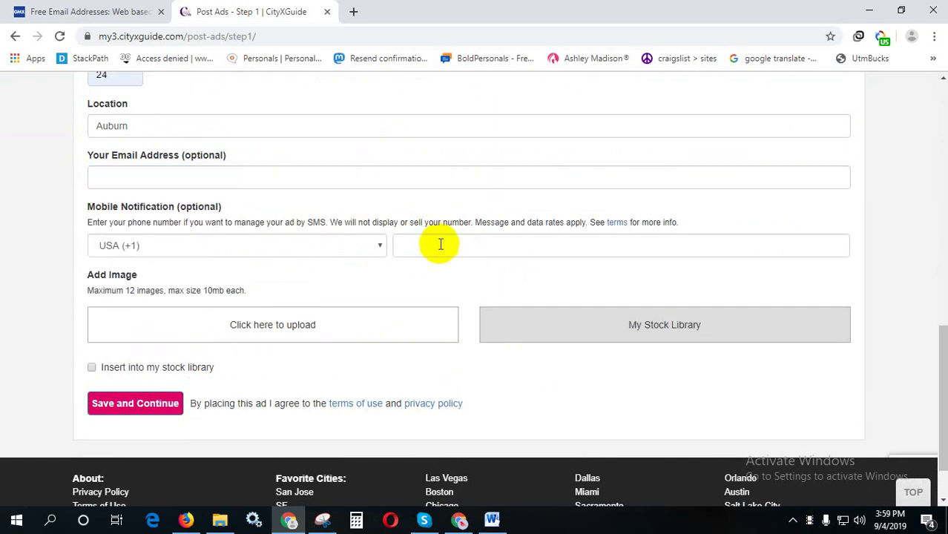
pyautogui.click(440, 244)
pyautogui.click(430, 326)
# - Upload the image file p-0157-360x504 under Add Image
pyautogui.scroll(-1, 489, 289)
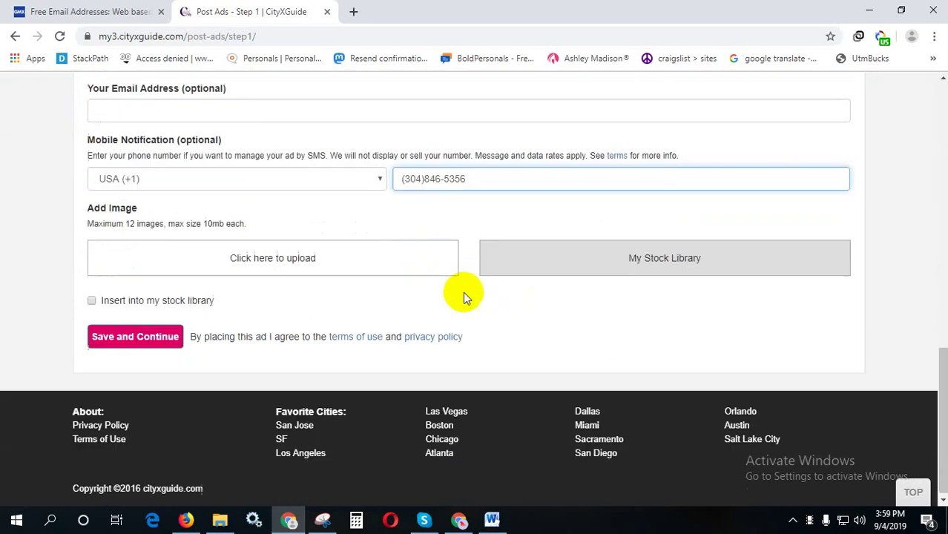
pyautogui.click(255, 255)
pyautogui.doubleClick(177, 127)
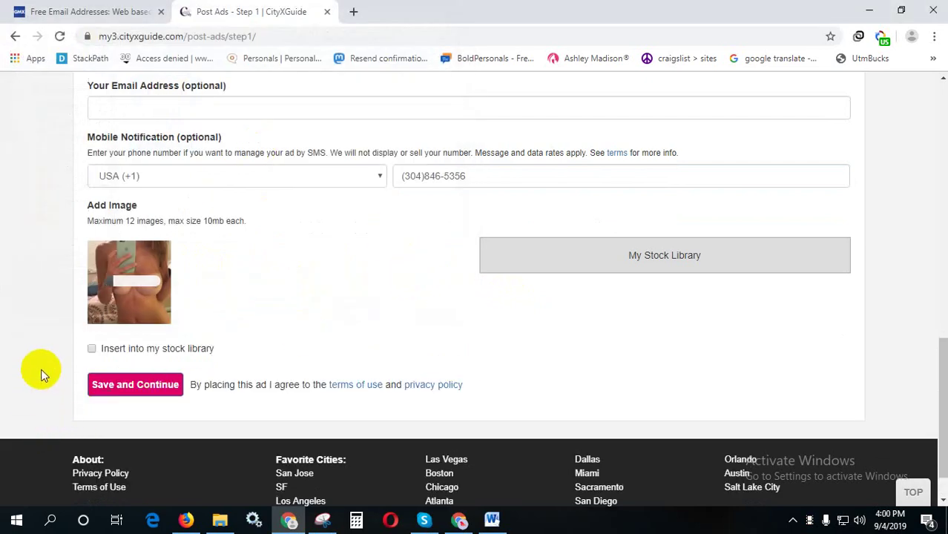
pyautogui.click(185, 322)
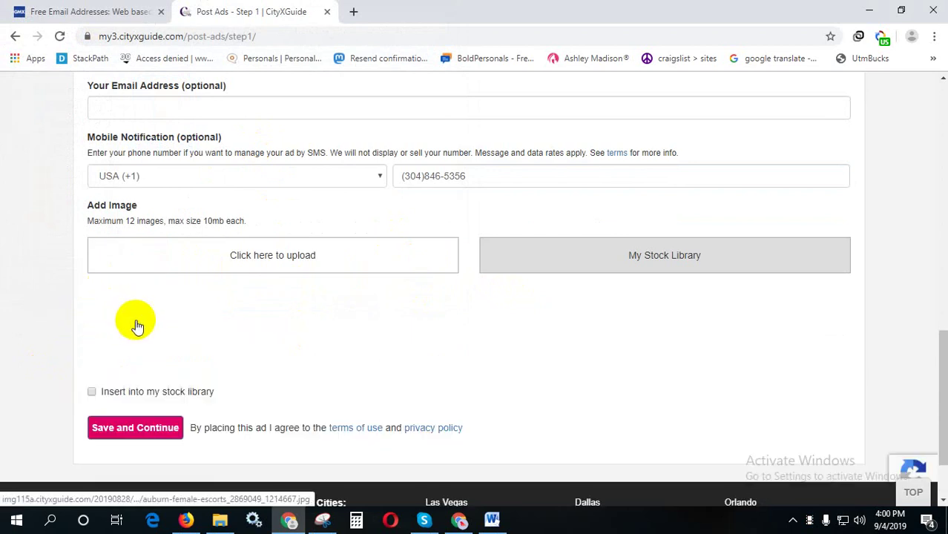
pyautogui.scroll(-1, 134, 322)
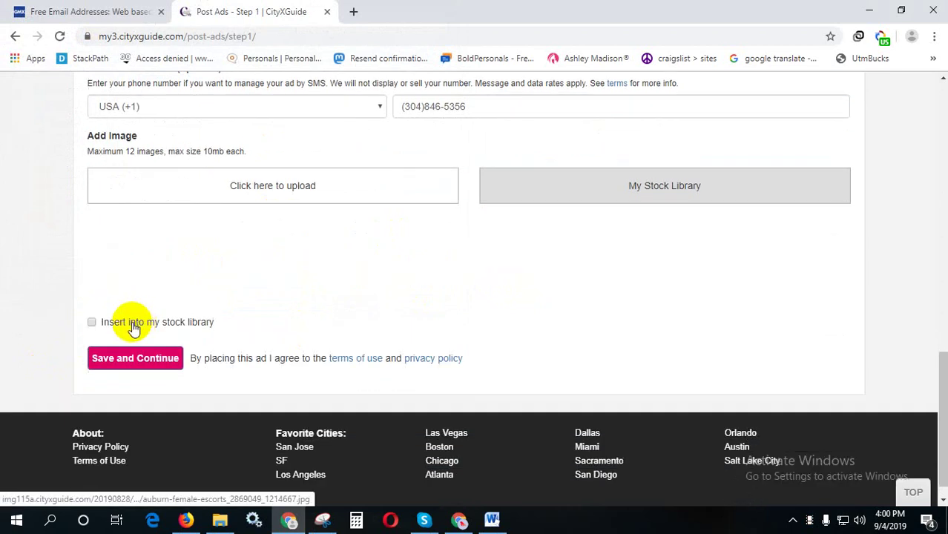
# - Save Step 1 and fill the Escort Name with a suggested name plus 's7'
pyautogui.click(121, 366)
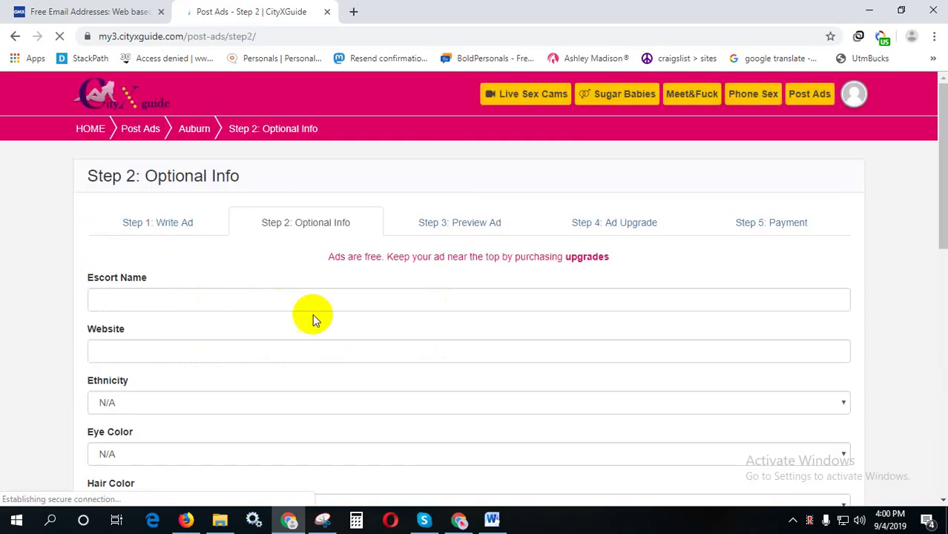
pyautogui.click(191, 298)
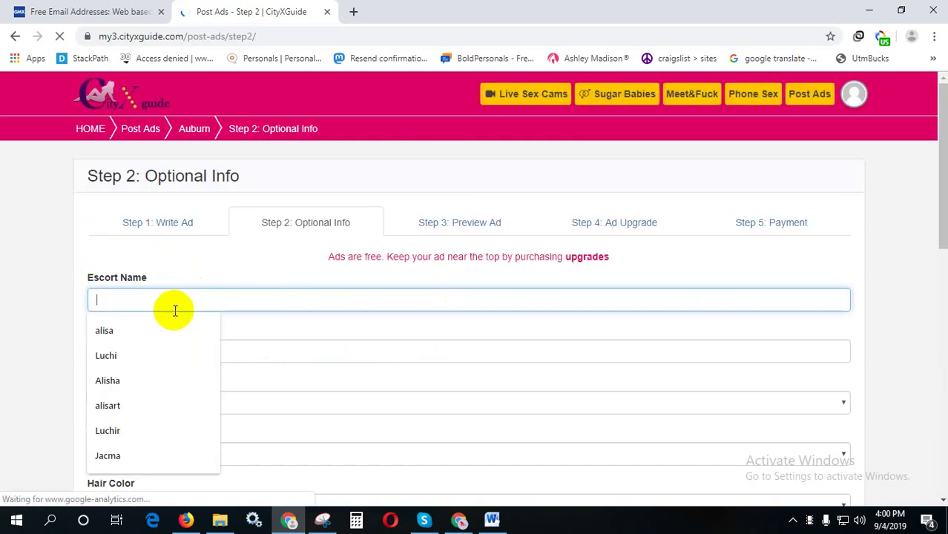
pyautogui.click(129, 330)
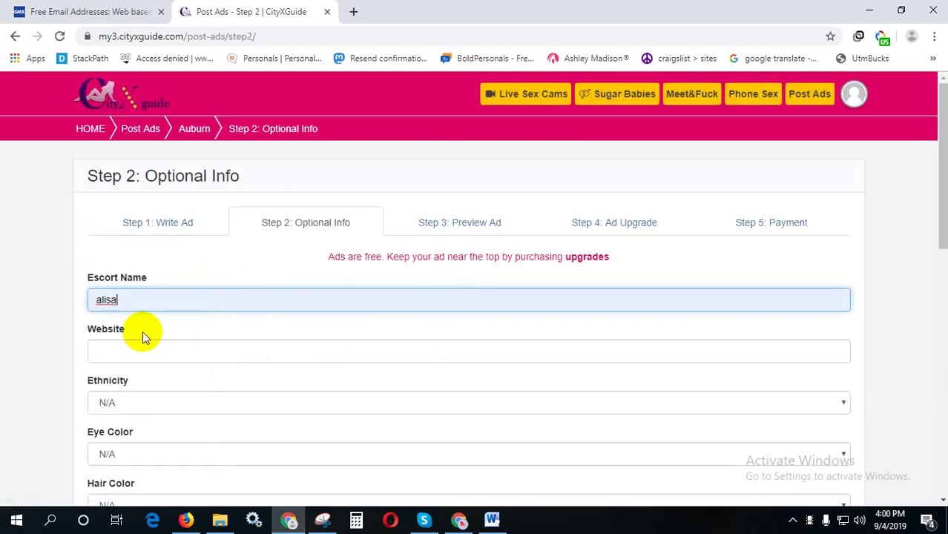
pyautogui.write('s')
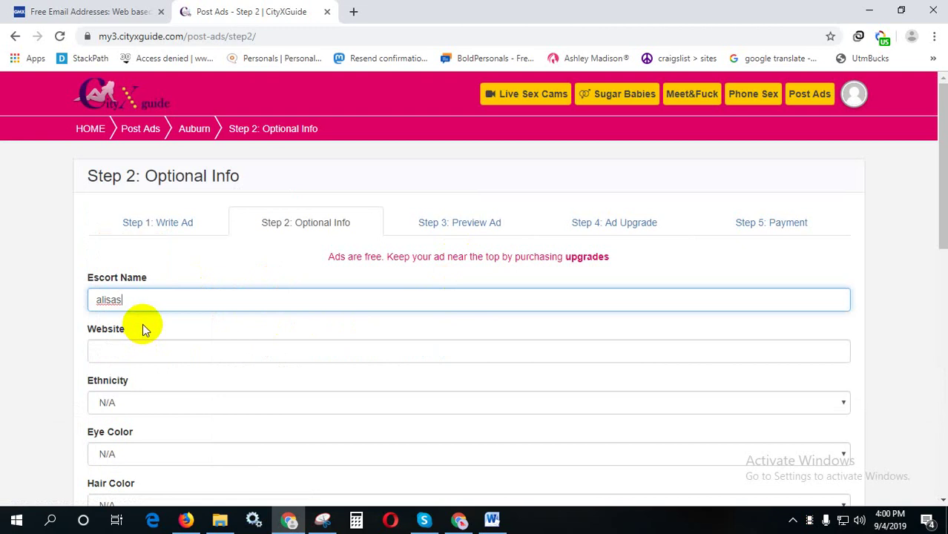
pyautogui.write('7')
pyautogui.scroll(-2, 236, 320)
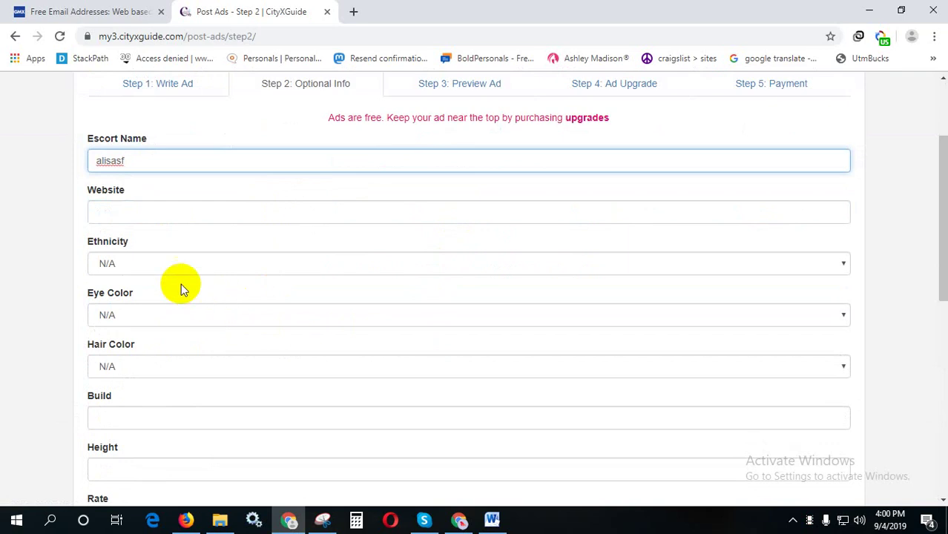
pyautogui.scroll(-1, 160, 289)
pyautogui.scroll(-4, 166, 245)
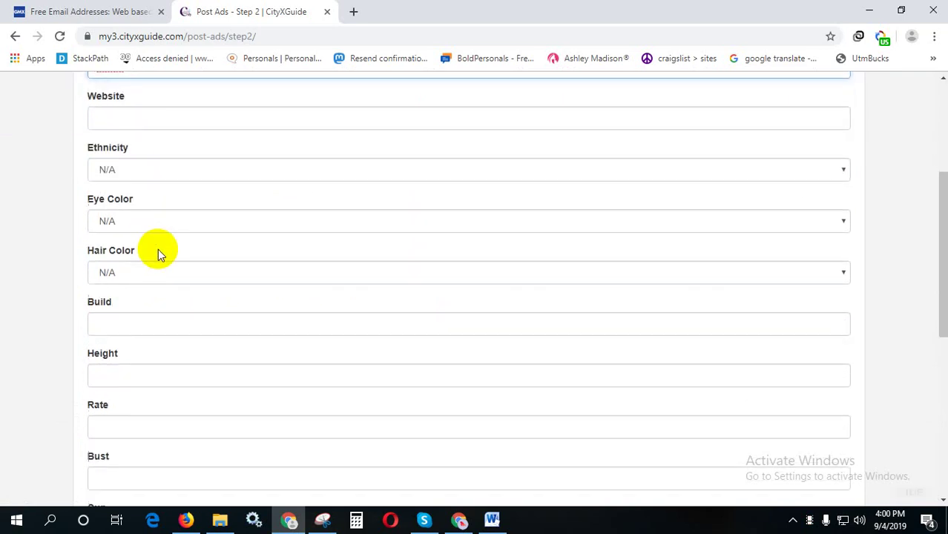
pyautogui.scroll(1, 172, 350)
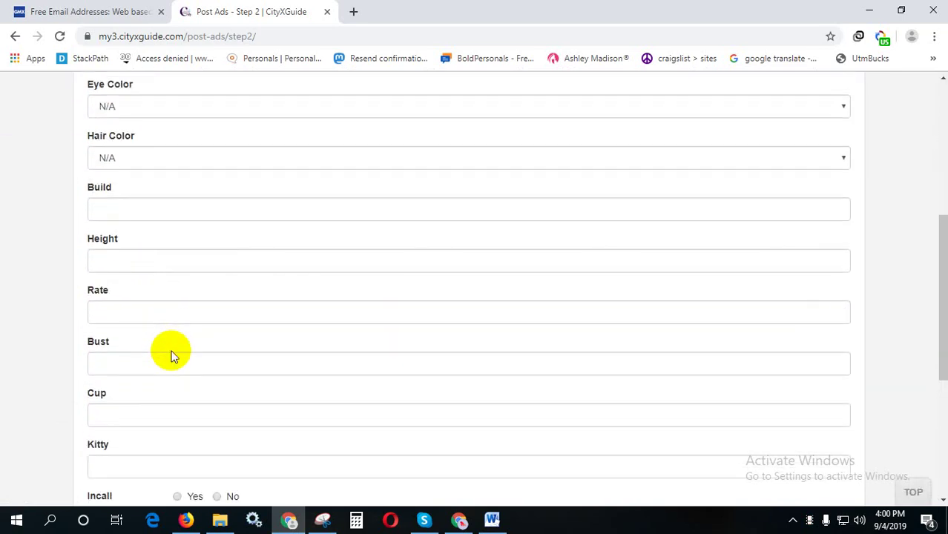
pyautogui.scroll(3, 160, 326)
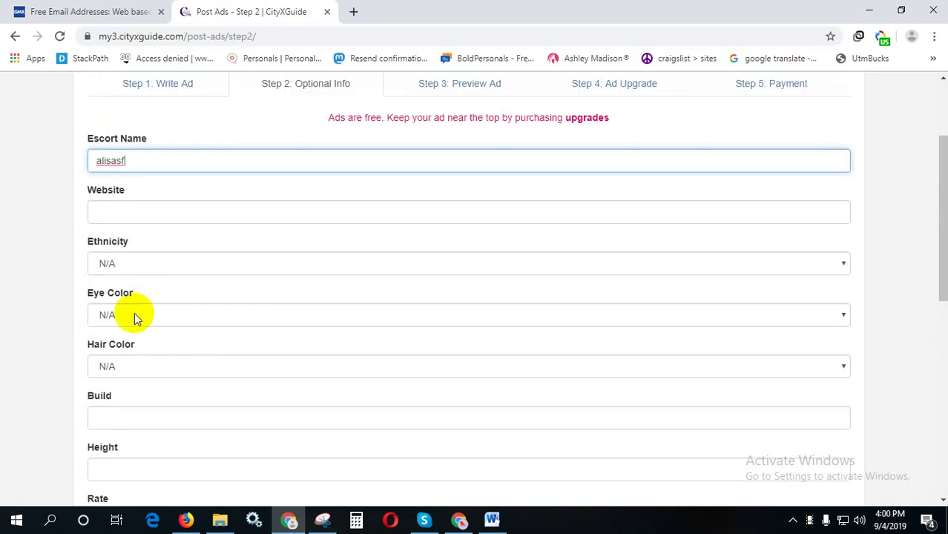
# - Keep Ethnicity at N/A and set both Eye Color and Hair Color to Black
pyautogui.click(159, 256)
pyautogui.click(159, 256)
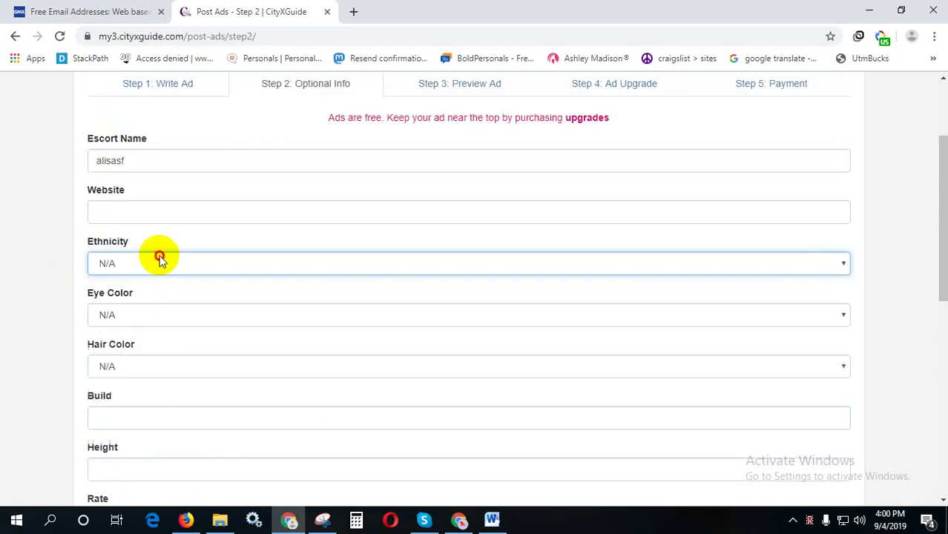
pyautogui.click(148, 313)
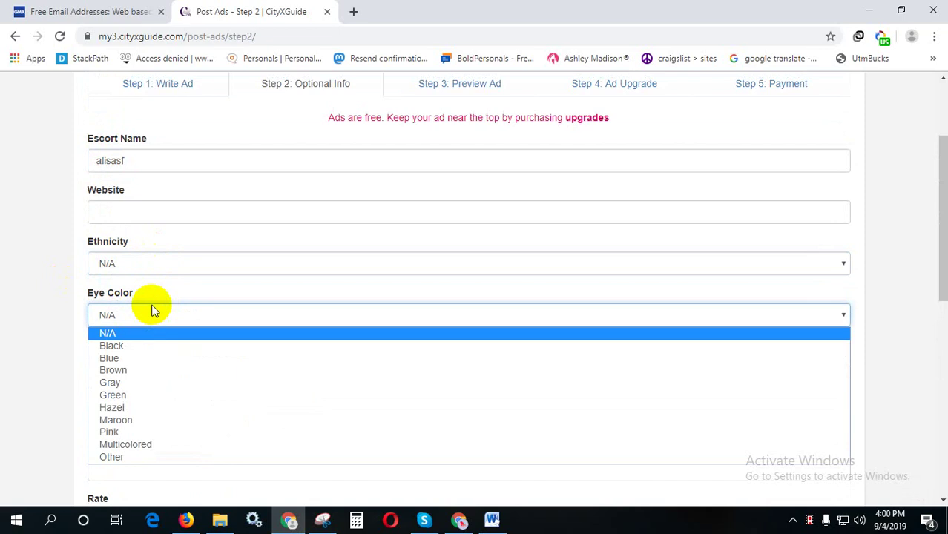
pyautogui.click(145, 347)
pyautogui.click(148, 359)
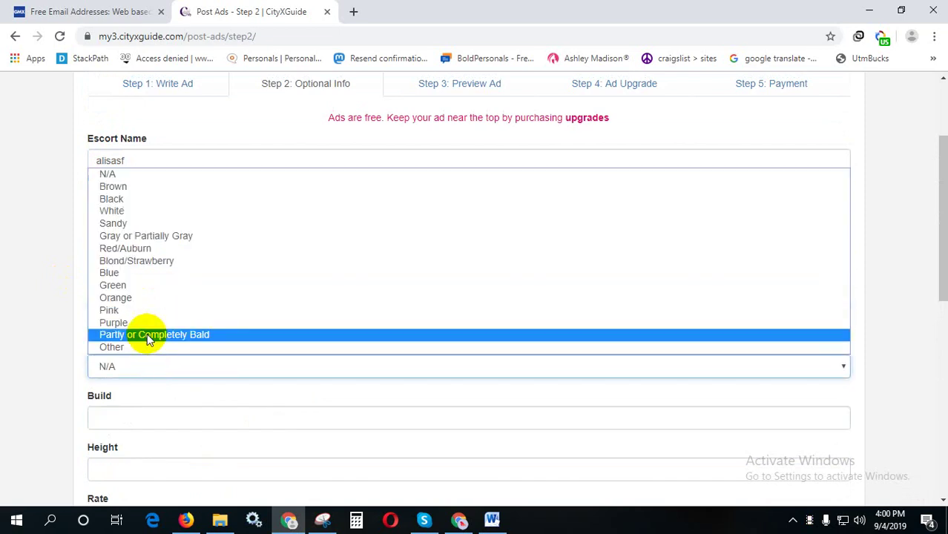
pyautogui.click(119, 199)
# - Mark Outcall as Yes and save the optional info to reach the ad preview
pyautogui.scroll(-1, 198, 386)
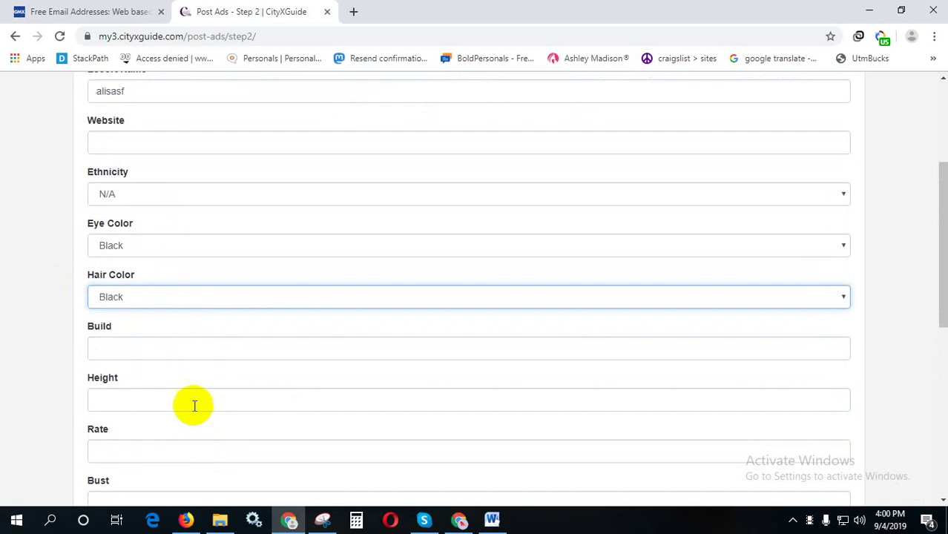
pyautogui.scroll(-5, 154, 335)
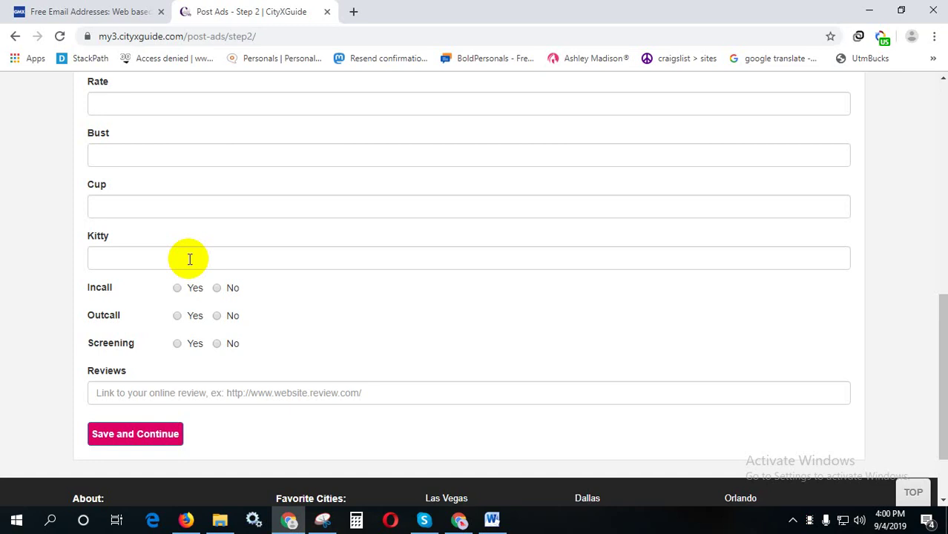
pyautogui.scroll(2, 197, 241)
pyautogui.scroll(-3, 194, 243)
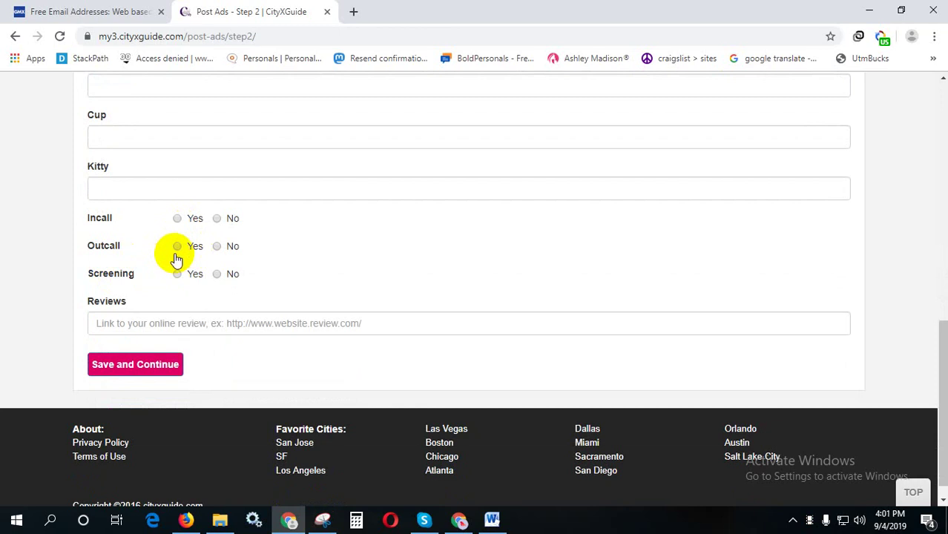
pyautogui.click(177, 246)
pyautogui.scroll(-1, 211, 313)
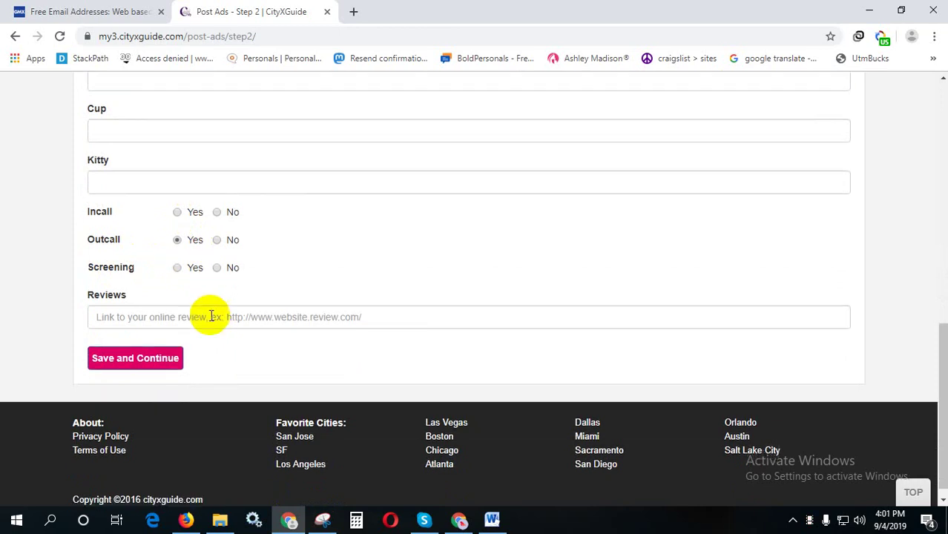
pyautogui.click(133, 347)
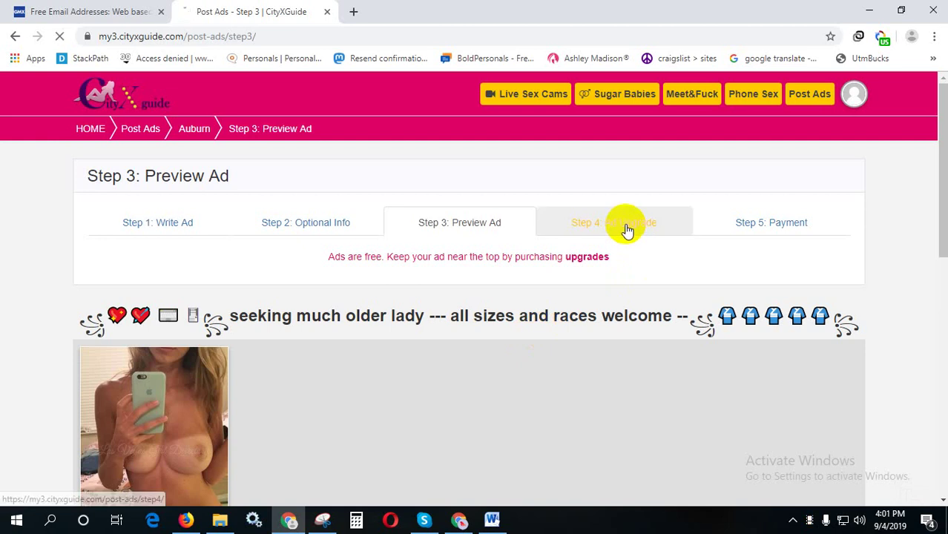
# - Skip the Ad Upgrade step without buying upgrades and publish the ad for free
pyautogui.click(623, 224)
pyautogui.scroll(-10, 650, 289)
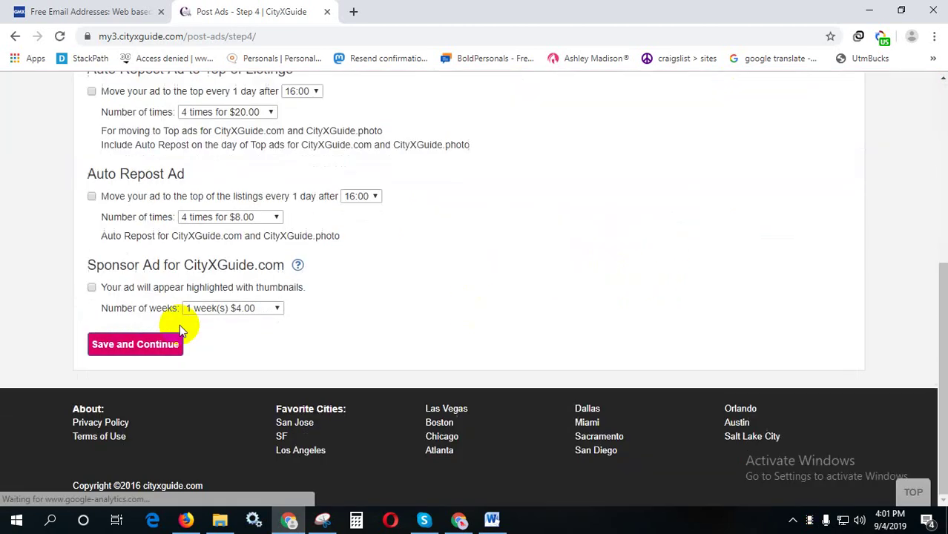
pyautogui.click(147, 343)
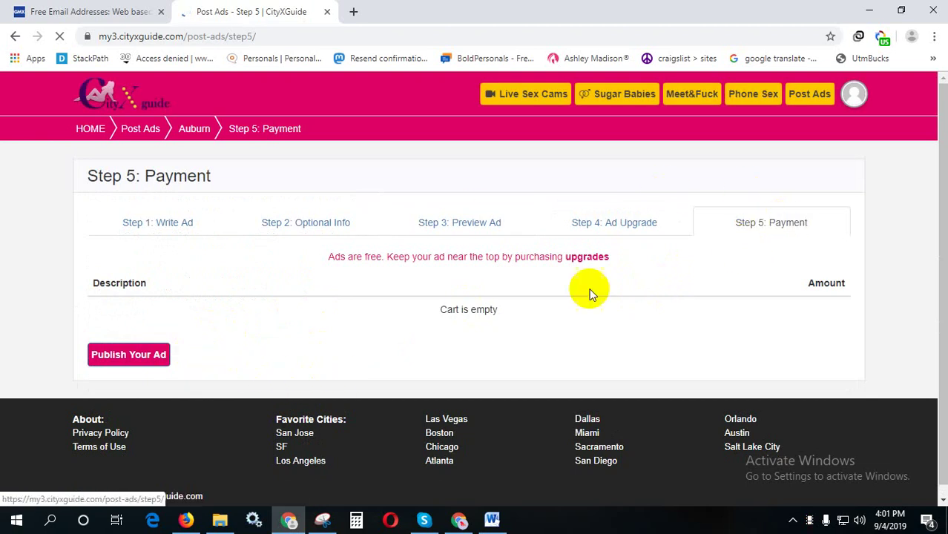
pyautogui.click(142, 356)
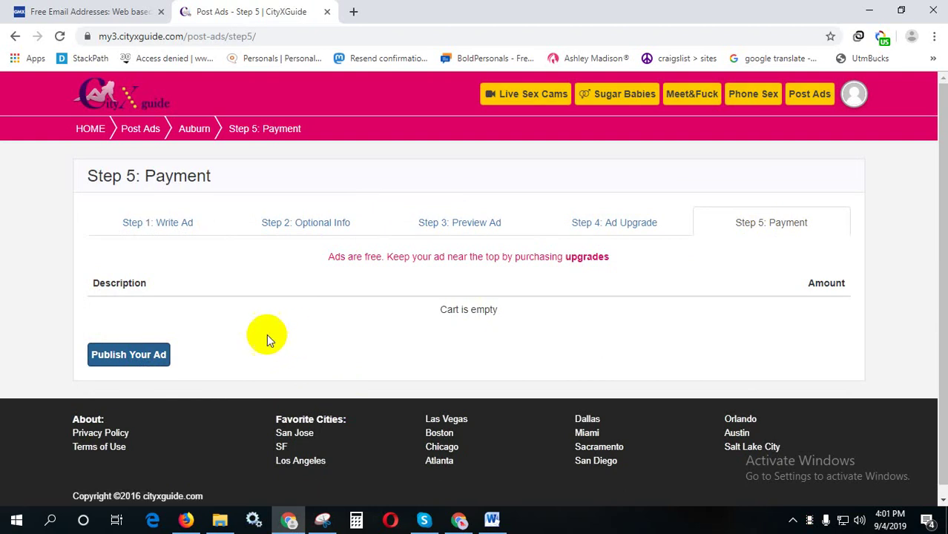
pyautogui.click(142, 358)
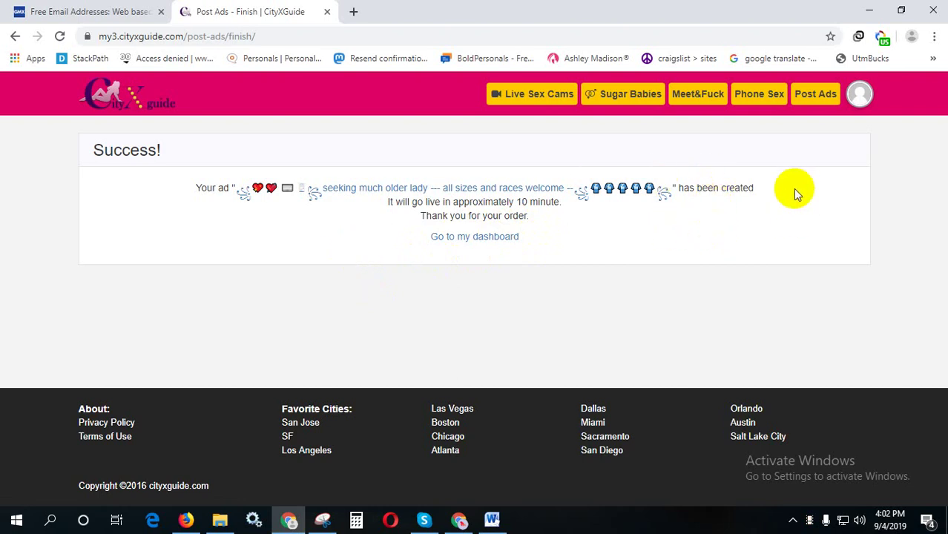
# - Use Post Ads in the header to return to the Choose Cities page for a new ad
pyautogui.click(812, 101)
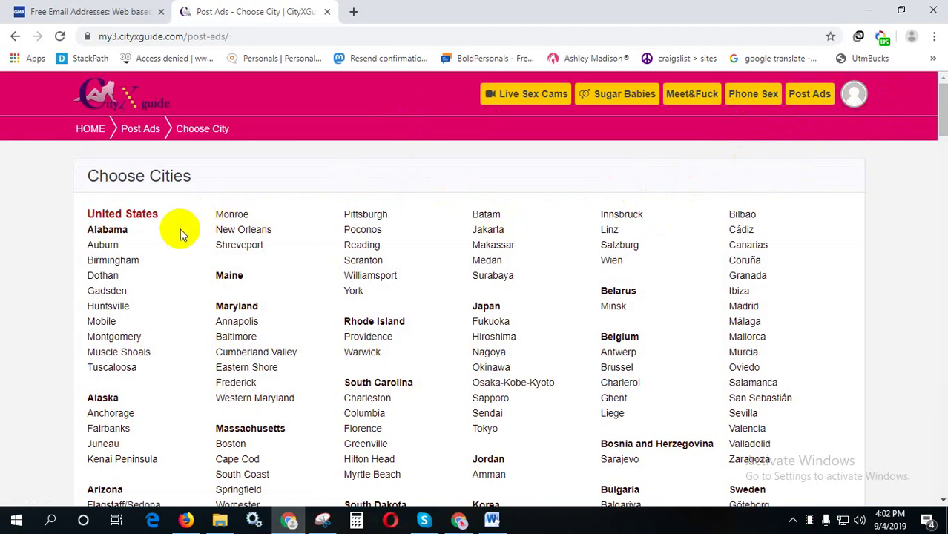
# - Pick Birmingham and the Female Escorts category, accept the Posting Rules, and focus the Title field
pyautogui.click(115, 263)
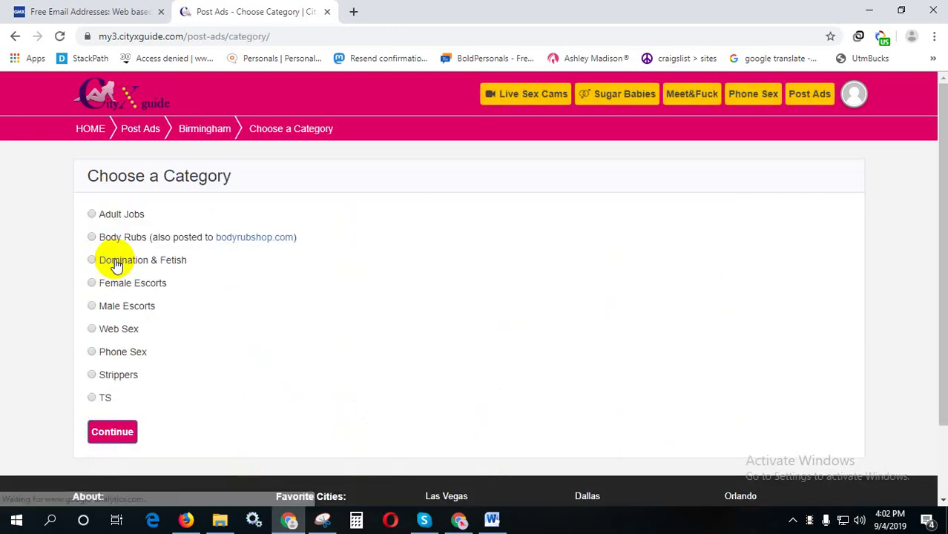
pyautogui.click(123, 286)
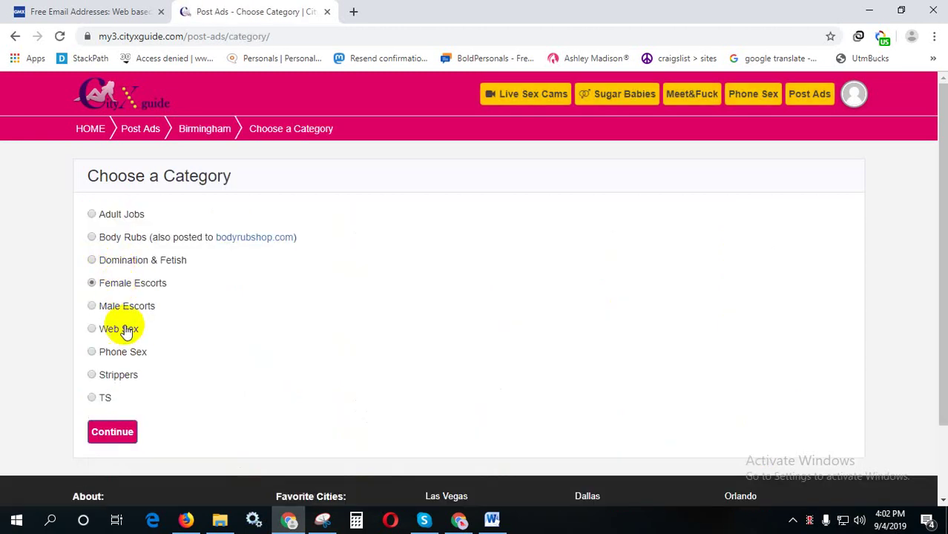
pyautogui.click(111, 430)
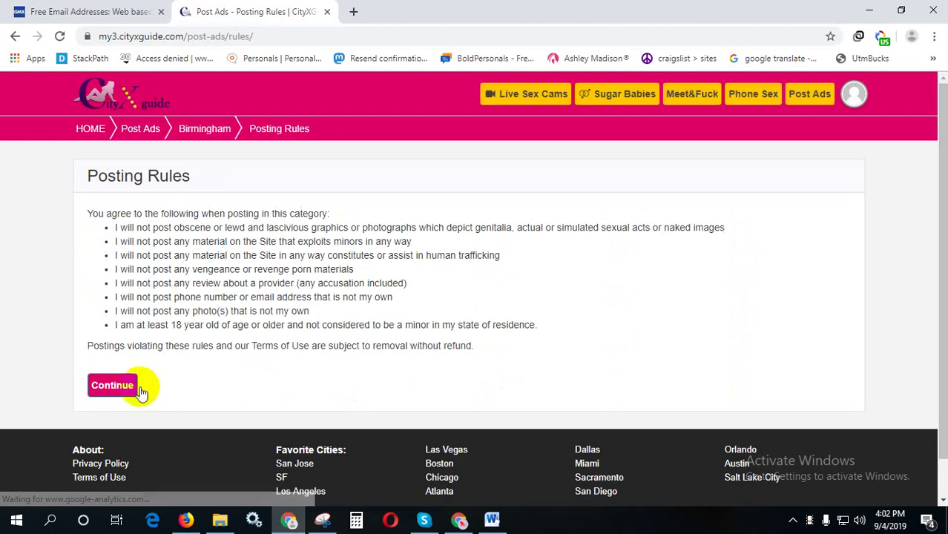
pyautogui.click(126, 385)
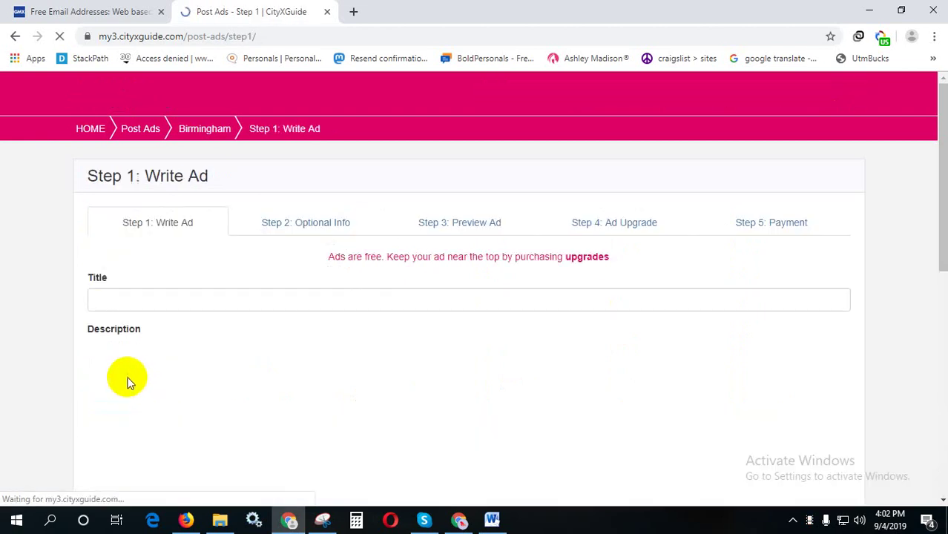
pyautogui.click(353, 296)
# - Copy the 'Husband Missing So Want Sex !!!!' heading from Word into the ad Title
pyautogui.click(492, 519)
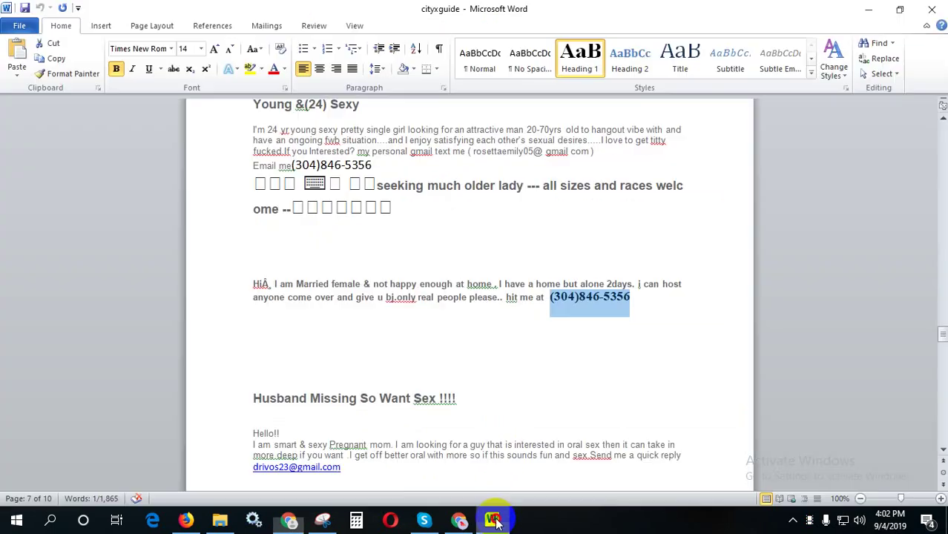
pyautogui.scroll(-3, 493, 430)
pyautogui.scroll(3, 498, 434)
pyautogui.scroll(-4, 495, 433)
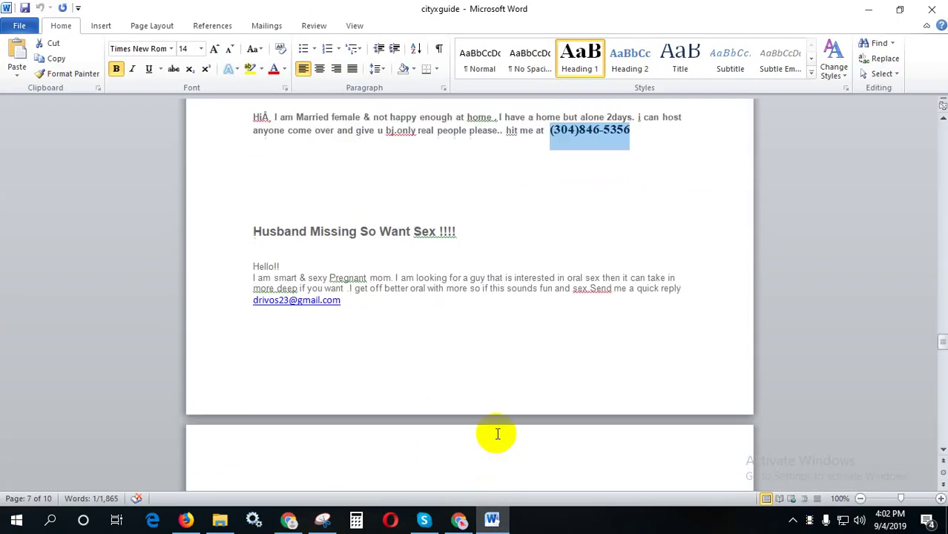
pyautogui.scroll(1, 482, 296)
pyautogui.tripleClick(476, 273)
pyautogui.hotkey('ctrl', 'c')
pyautogui.click(183, 269)
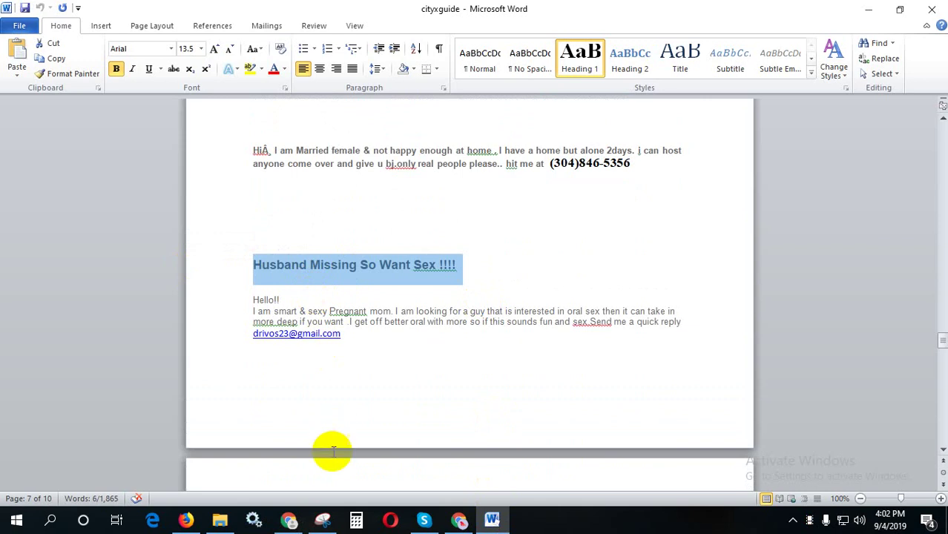
pyautogui.click(288, 519)
pyautogui.hotkey('ctrl', 'v')
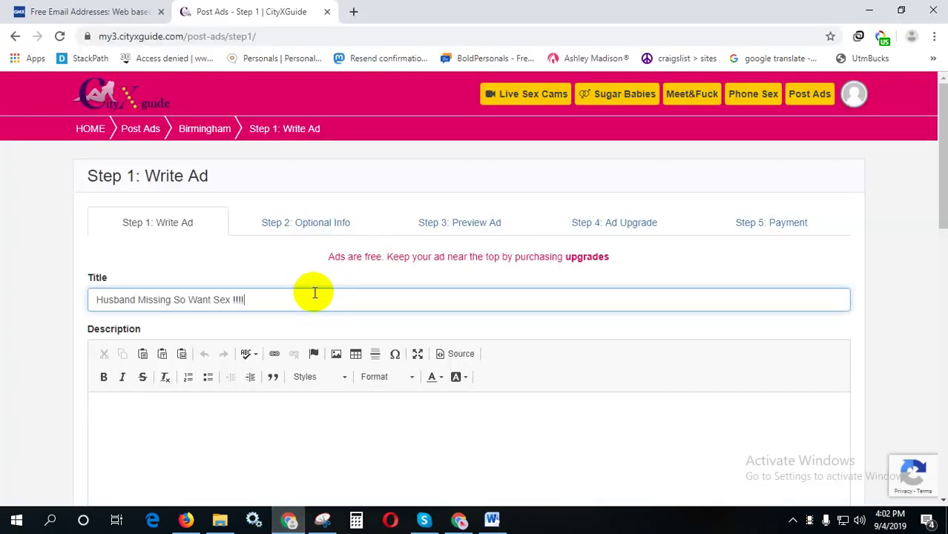
pyautogui.click(492, 519)
pyautogui.scroll(5, 445, 463)
pyautogui.scroll(-20, 443, 464)
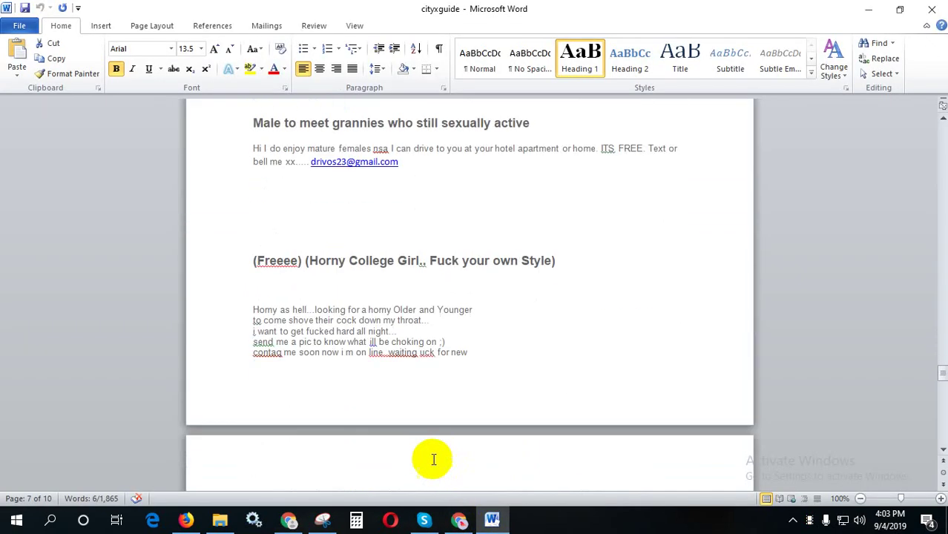
# - Copy three lines of emoji symbols from Word and place them at both ends of the title
pyautogui.scroll(-20, 413, 444)
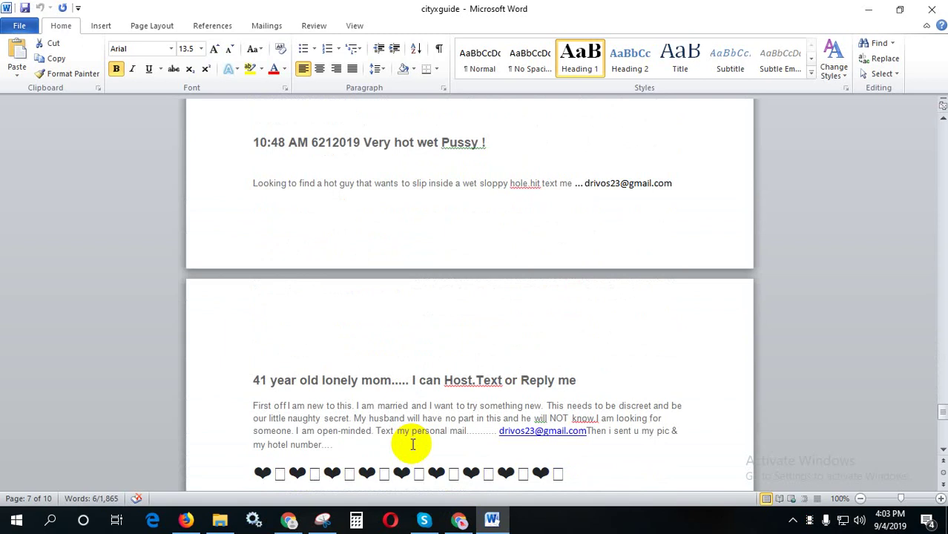
pyautogui.moveTo(367, 387); pyautogui.dragTo(263, 358)
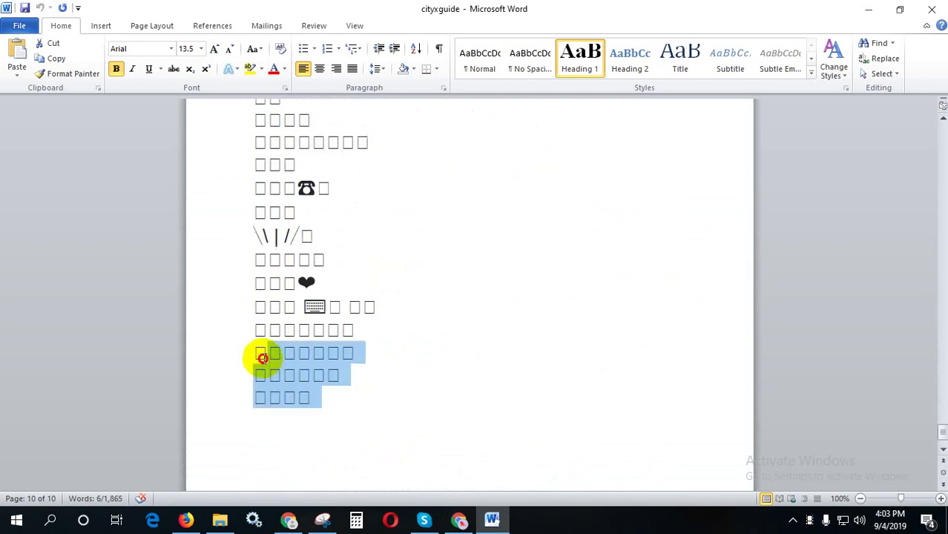
pyautogui.scroll(5, 483, 433)
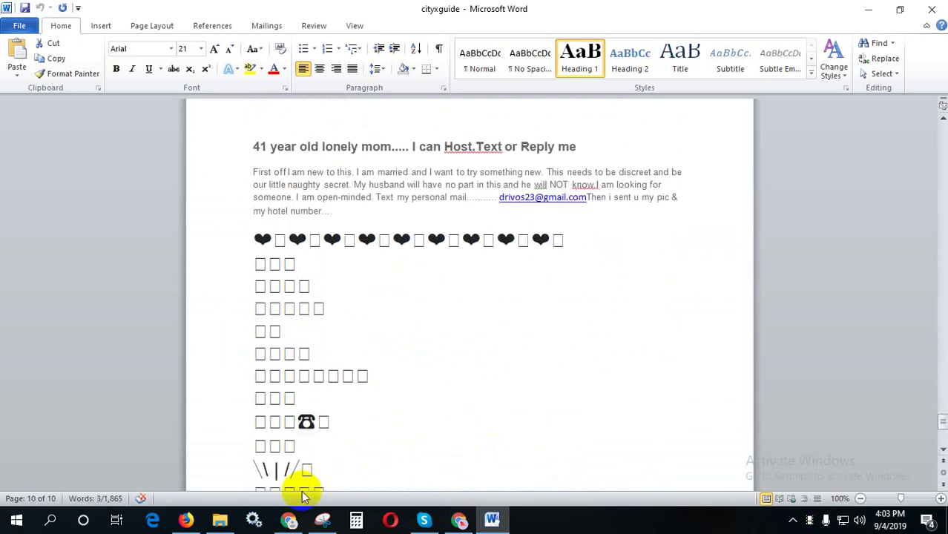
pyautogui.click(288, 519)
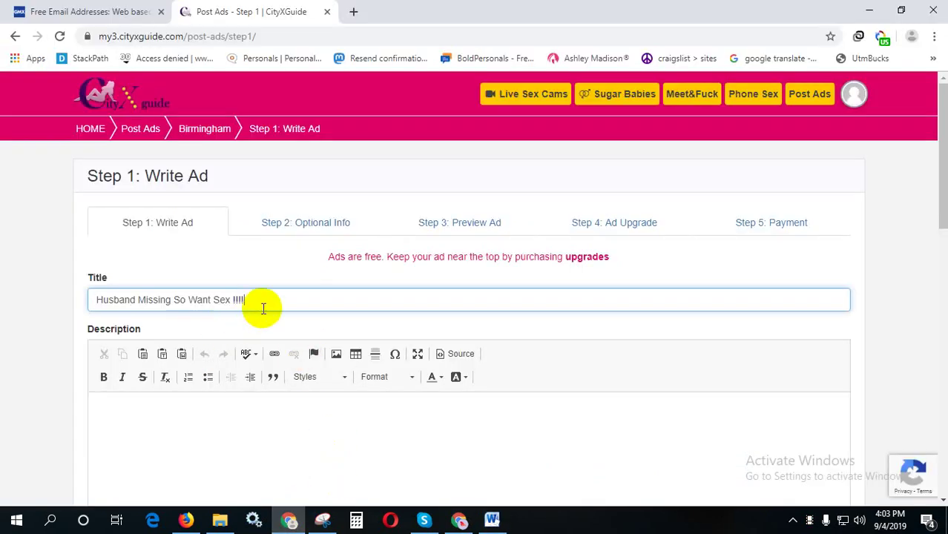
pyautogui.hotkey('ctrl', 'v')
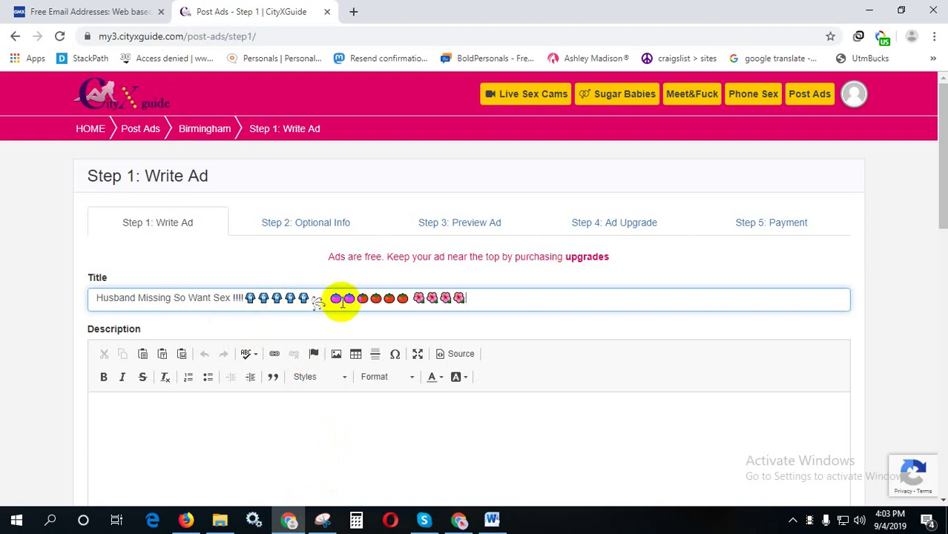
pyautogui.moveTo(343, 299); pyautogui.dragTo(250, 300)
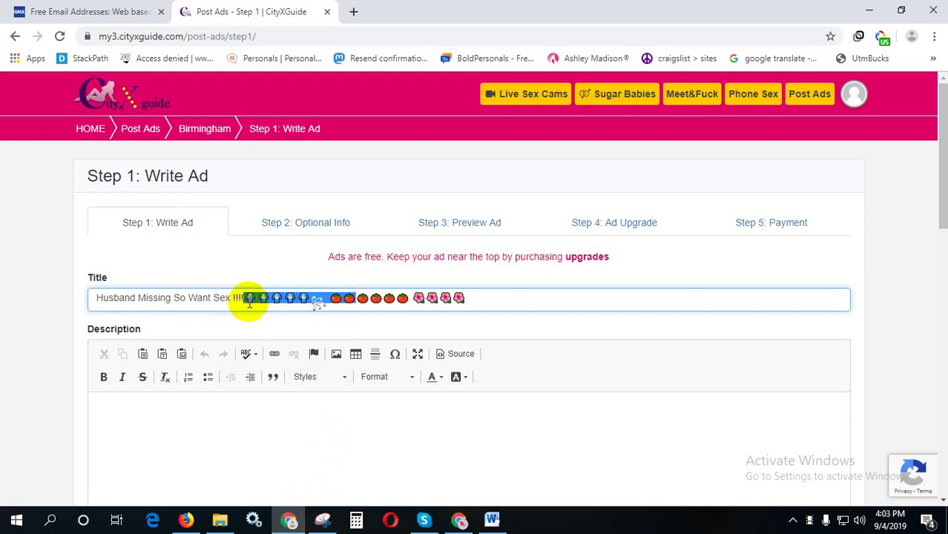
pyautogui.press('BackSpace')
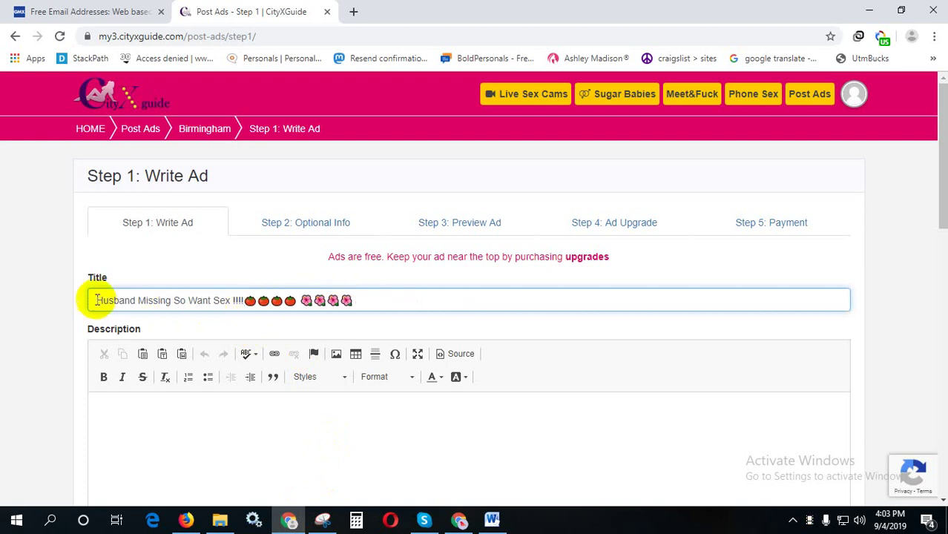
pyautogui.write('👕👕👕👕👕💦 🍅🍅')
pyautogui.scroll(-2, 300, 364)
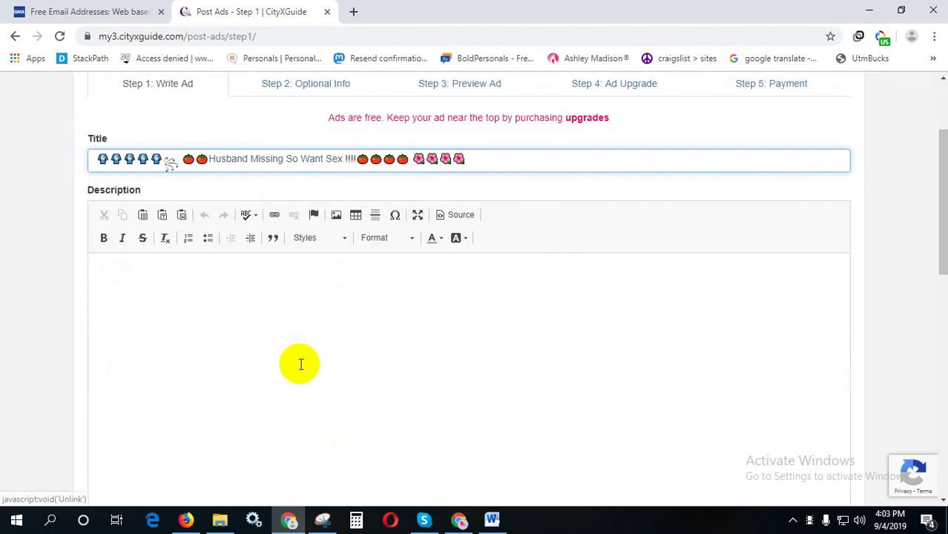
pyautogui.click(304, 360)
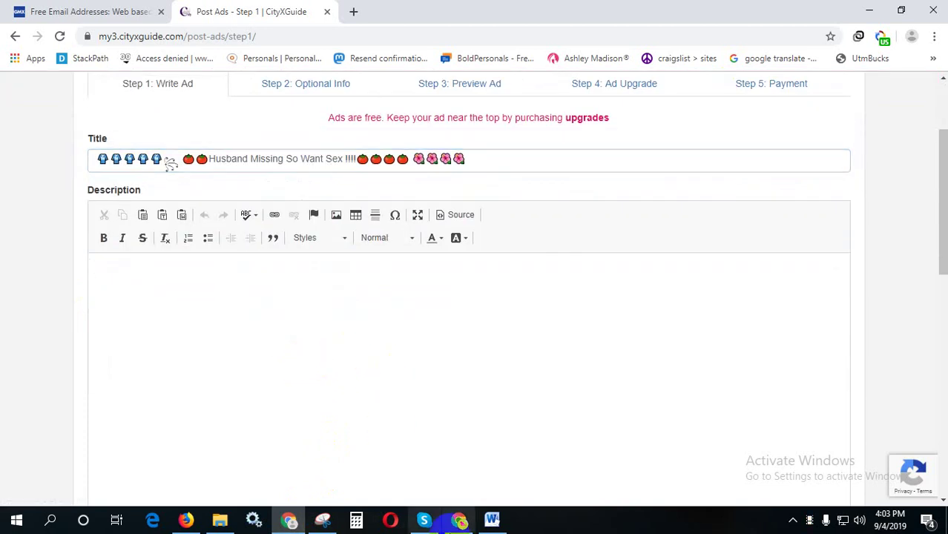
pyautogui.click(492, 519)
# - Copy the 'Hello!!' ad body from Word and paste it into the Birmingham ad's Description
pyautogui.scroll(8, 482, 410)
pyautogui.scroll(3, 482, 409)
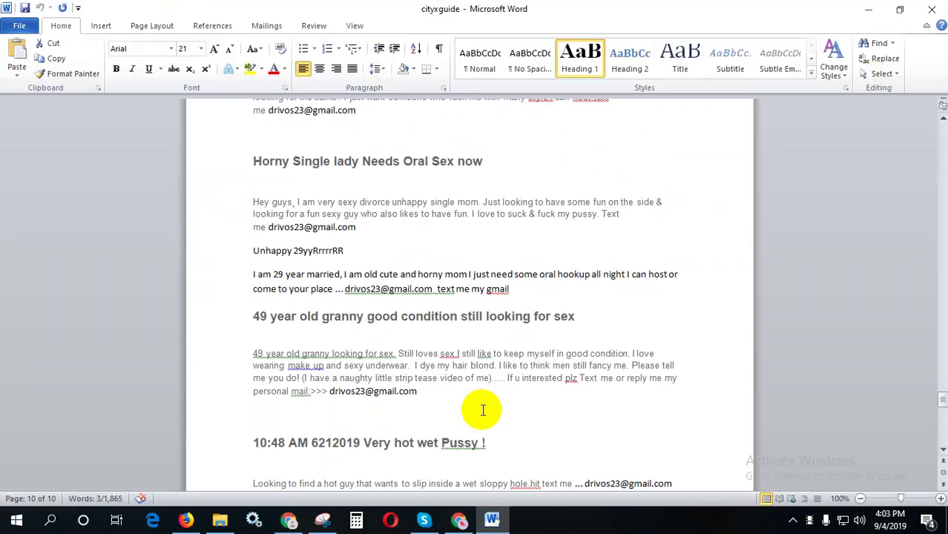
pyautogui.scroll(3, 482, 409)
pyautogui.scroll(8, 482, 409)
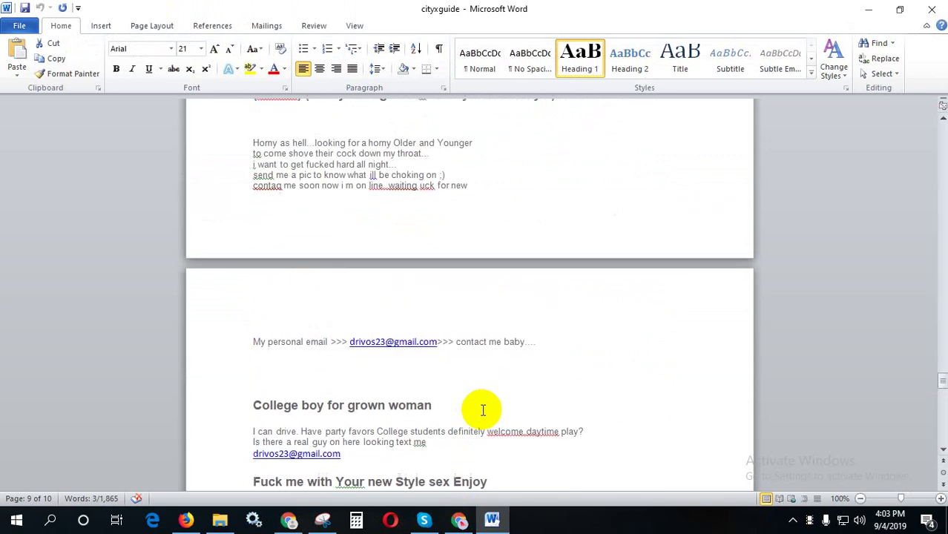
pyautogui.scroll(7, 482, 410)
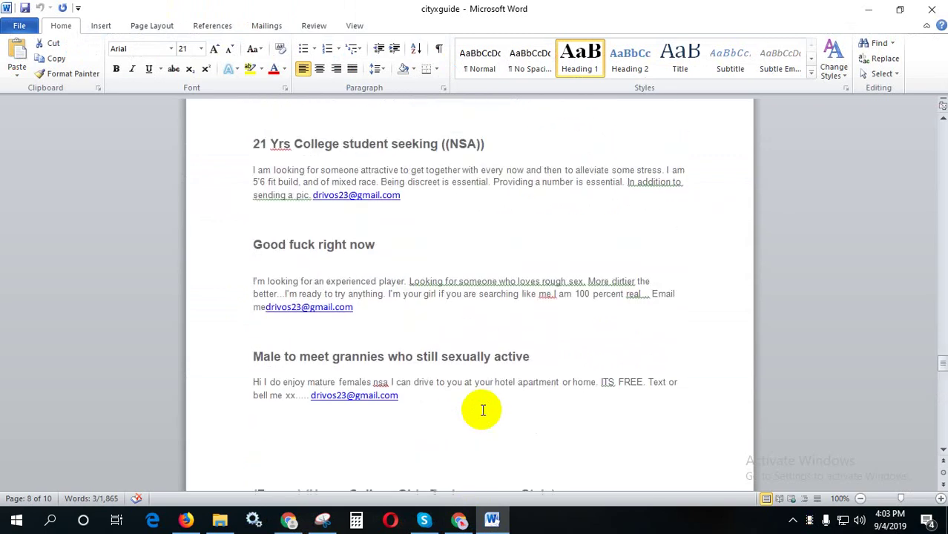
pyautogui.scroll(2, 482, 409)
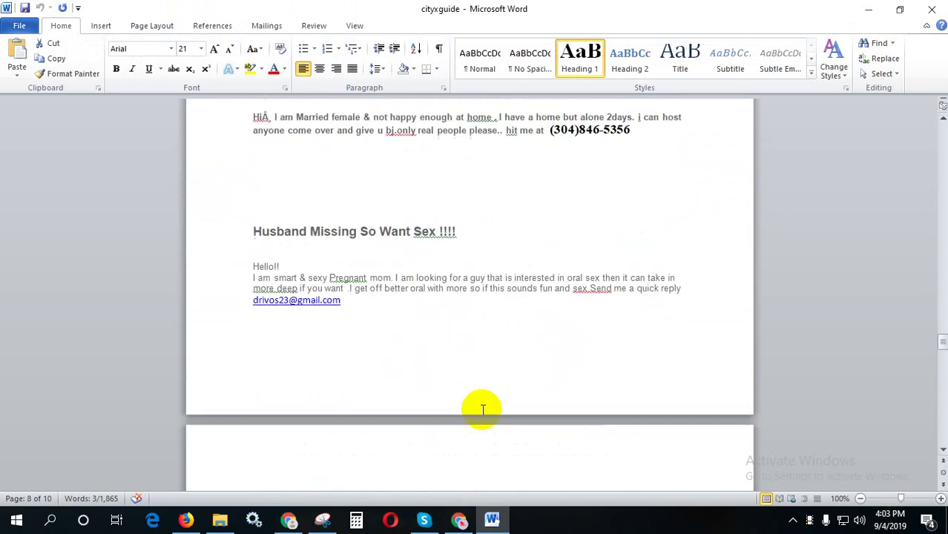
pyautogui.scroll(3, 482, 410)
pyautogui.scroll(-3, 482, 409)
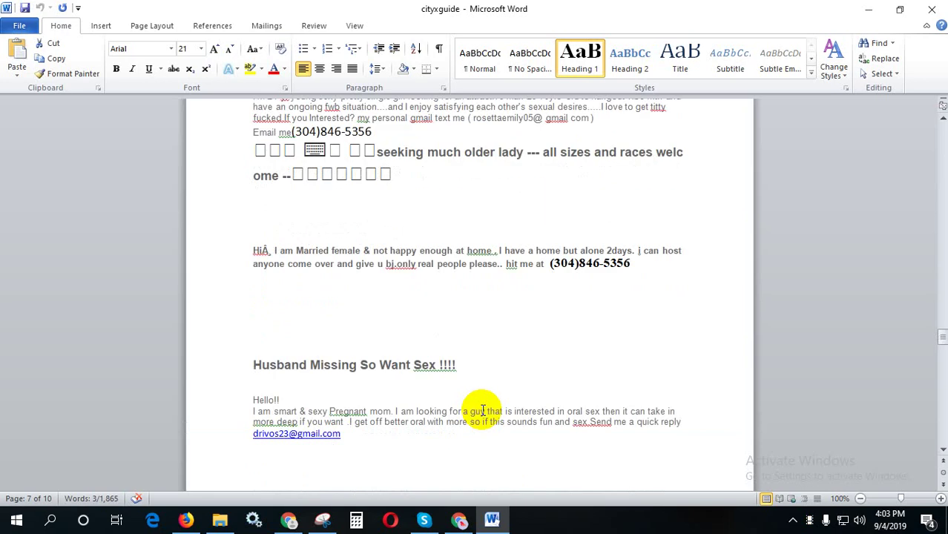
pyautogui.moveTo(347, 342); pyautogui.dragTo(247, 306)
pyautogui.hotkey('ctrl', 'c')
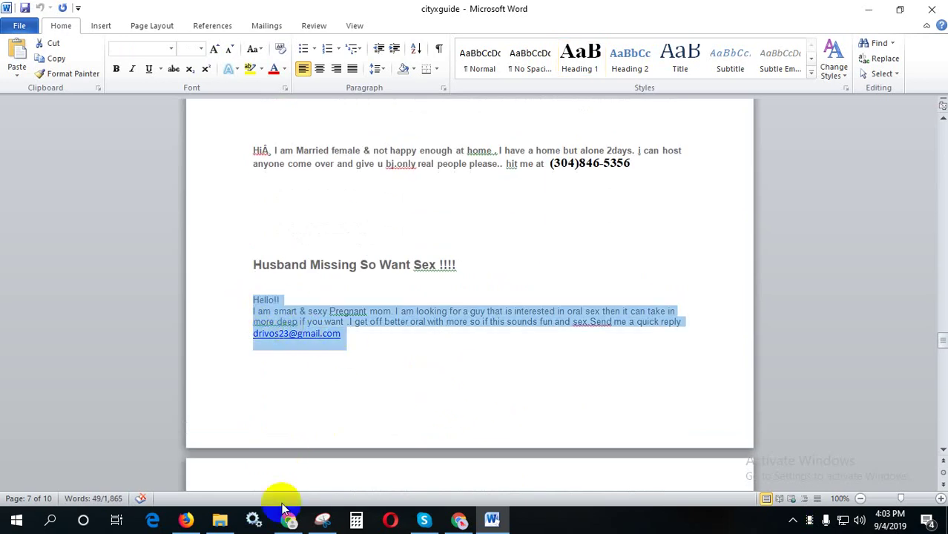
pyautogui.click(288, 519)
pyautogui.click(331, 384)
pyautogui.hotkey('ctrl', 'v')
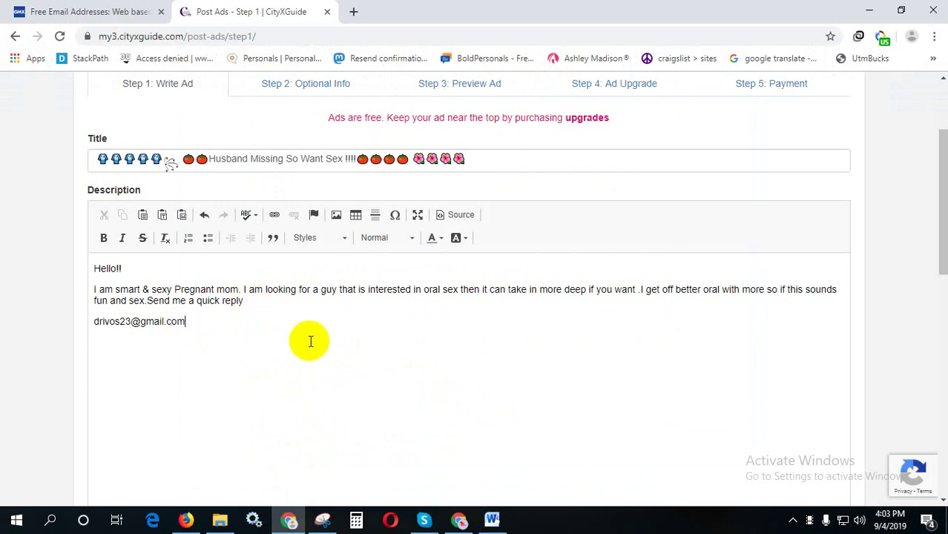
pyautogui.scroll(-2, 330, 340)
pyautogui.scroll(-4, 330, 340)
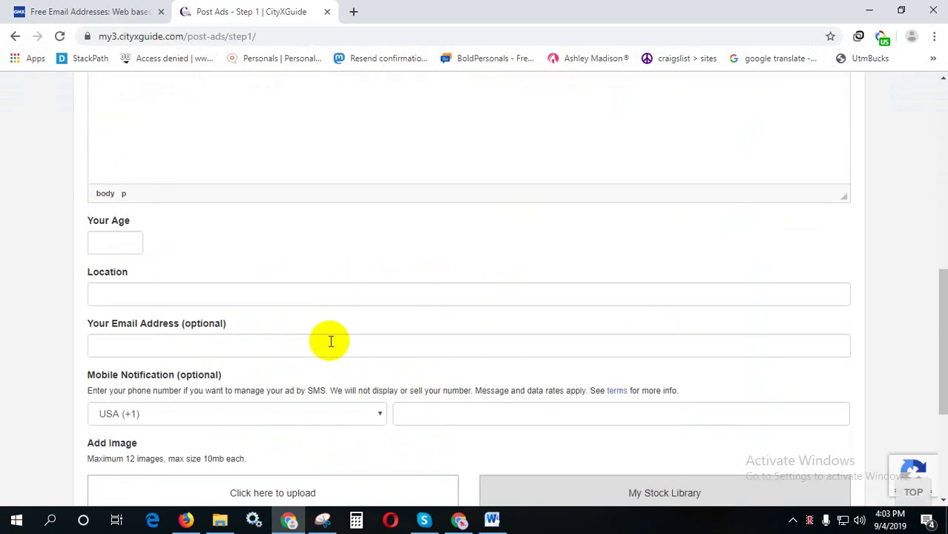
# - Enter age 45 and copy 'Birmingham' from the breadcrumb into Location
pyautogui.click(117, 238)
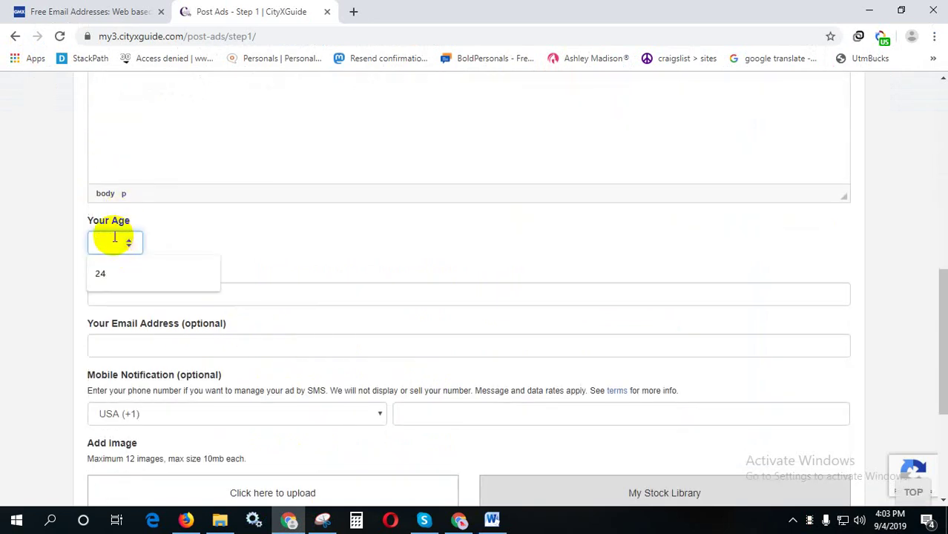
pyautogui.write('45')
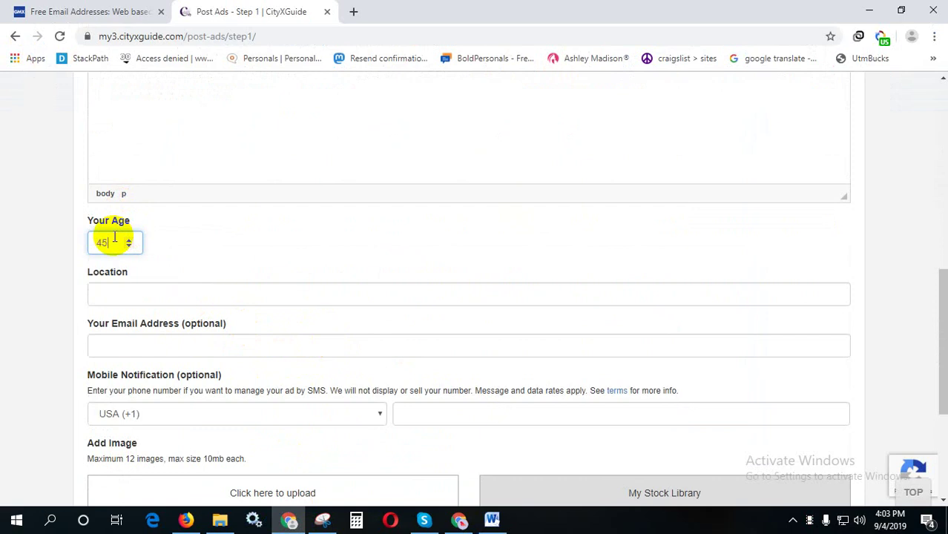
pyautogui.scroll(4, 115, 237)
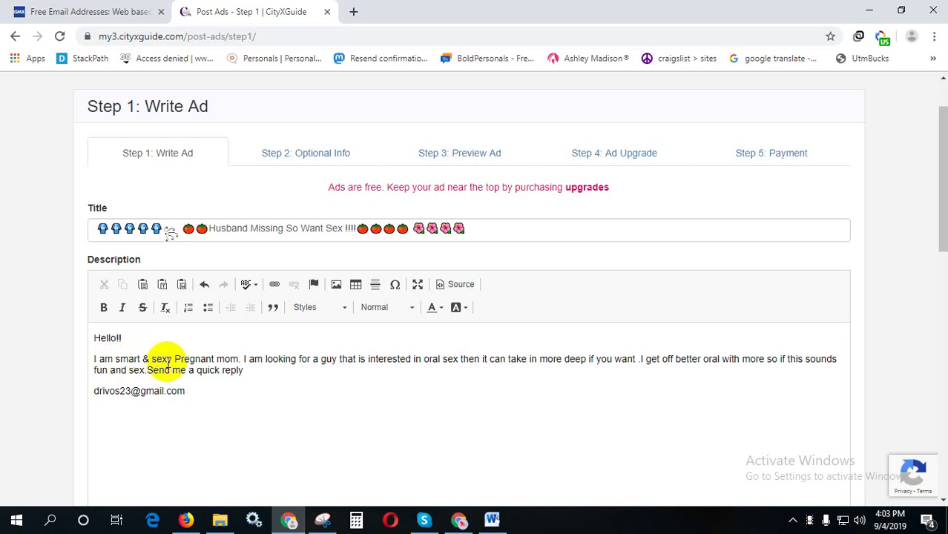
pyautogui.scroll(-5, 188, 384)
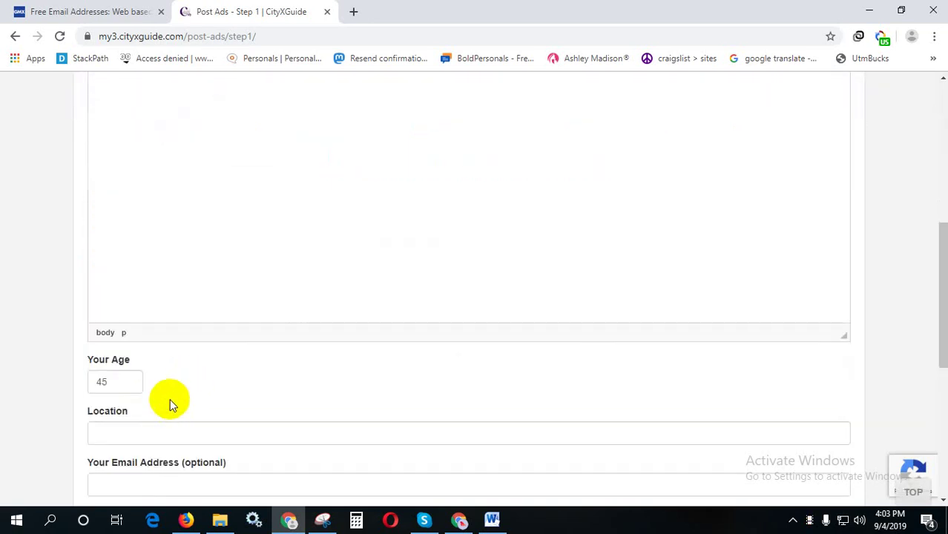
pyautogui.scroll(5, 170, 399)
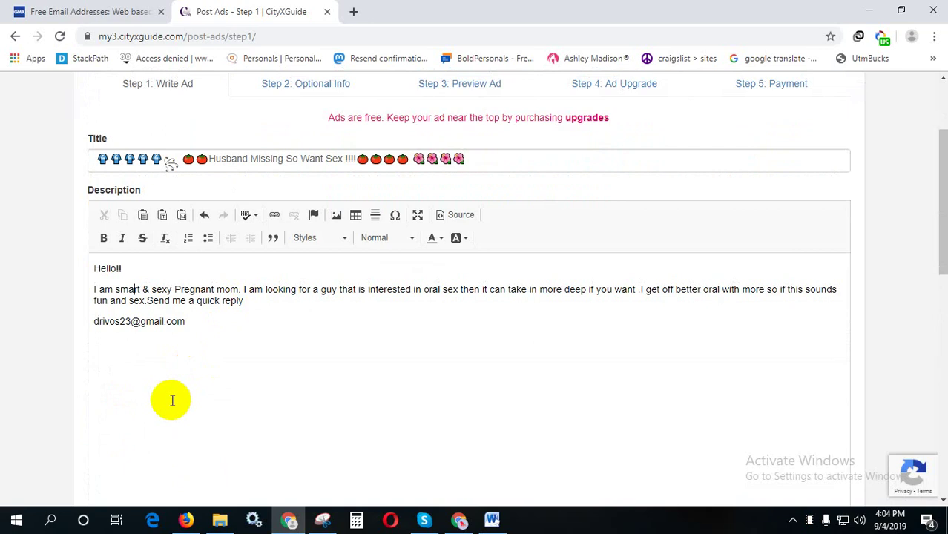
pyautogui.scroll(3, 171, 401)
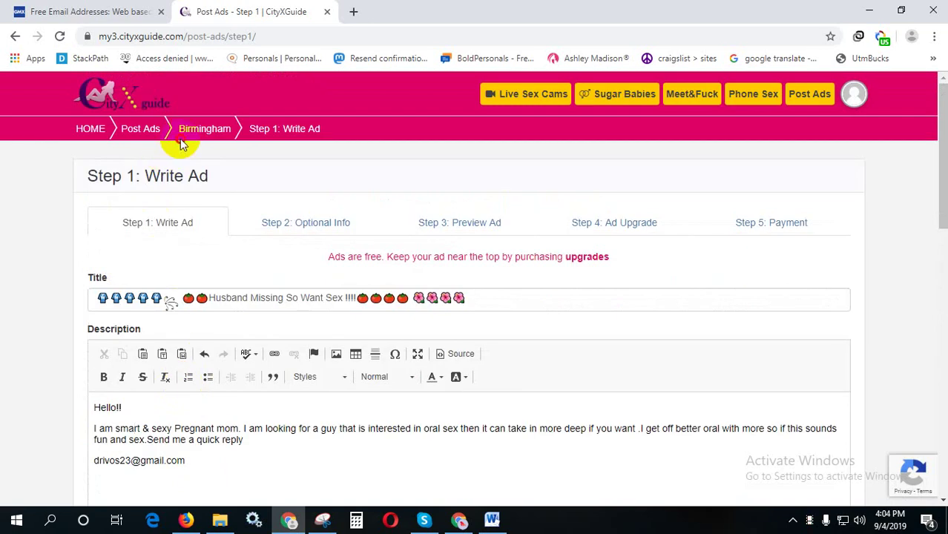
pyautogui.doubleClick(189, 131)
pyautogui.hotkey('ctrl', 'c')
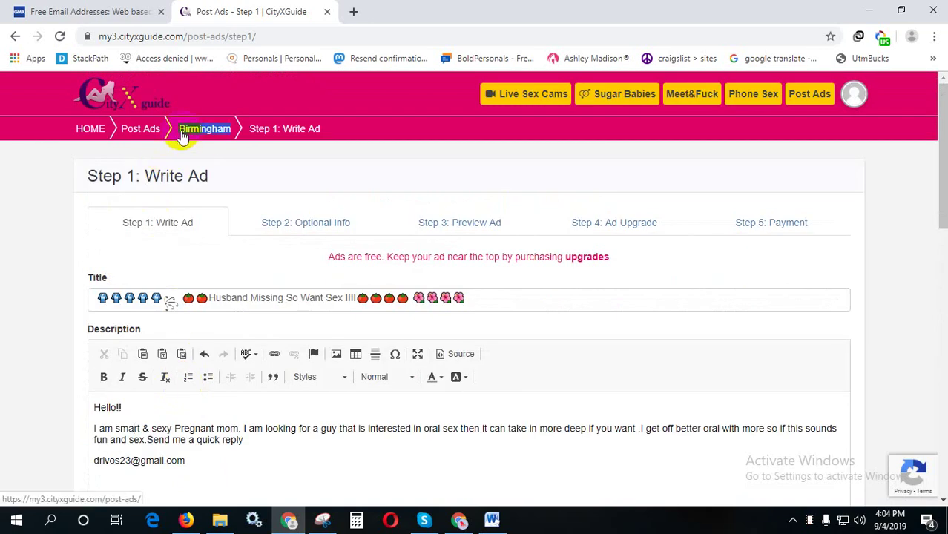
pyautogui.scroll(-6, 308, 356)
pyautogui.click(157, 368)
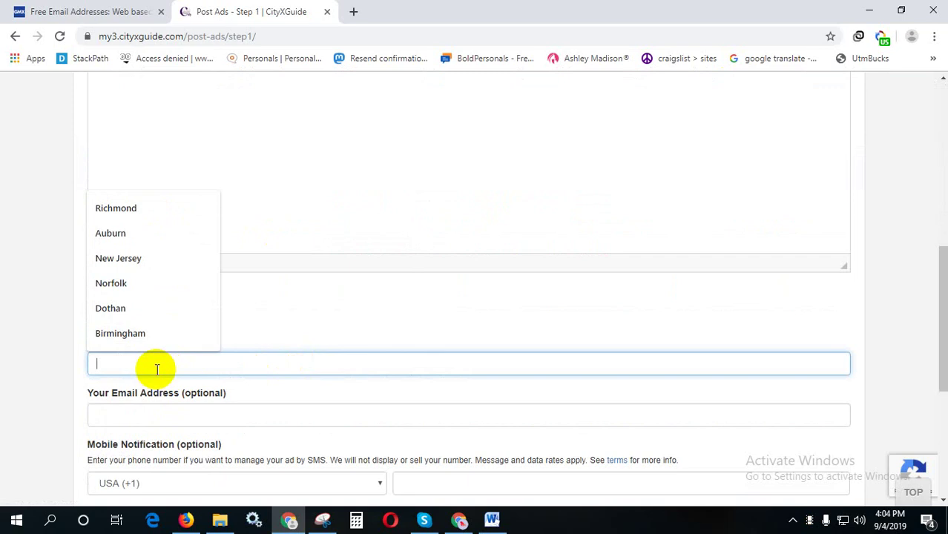
pyautogui.hotkey('ctrl', 'v')
# - Copy the contact e-mail address from the description into the e-mail field
pyautogui.scroll(-3, 233, 388)
pyautogui.scroll(1, 215, 239)
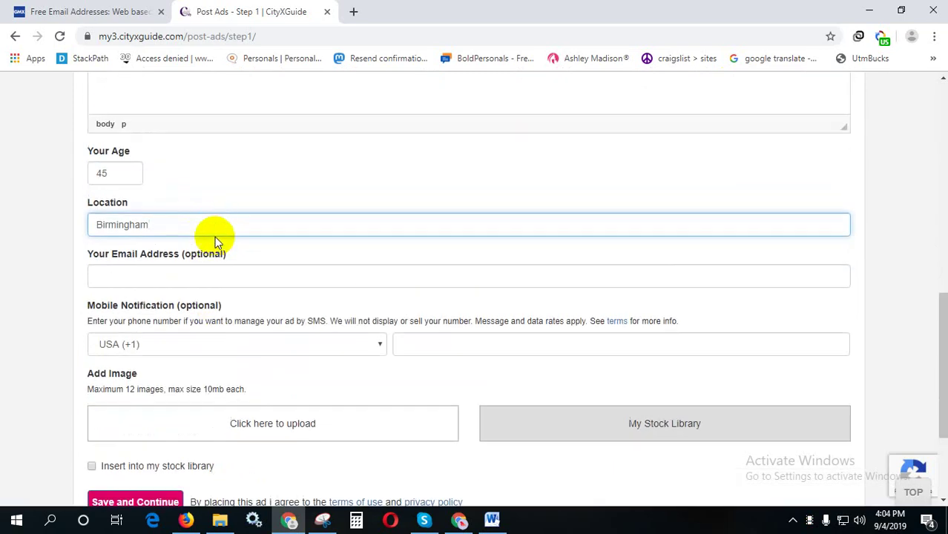
pyautogui.scroll(5, 225, 287)
pyautogui.moveTo(190, 322); pyautogui.dragTo(94, 321)
pyautogui.hotkey('ctrl', 'c')
pyautogui.scroll(-10, 355, 352)
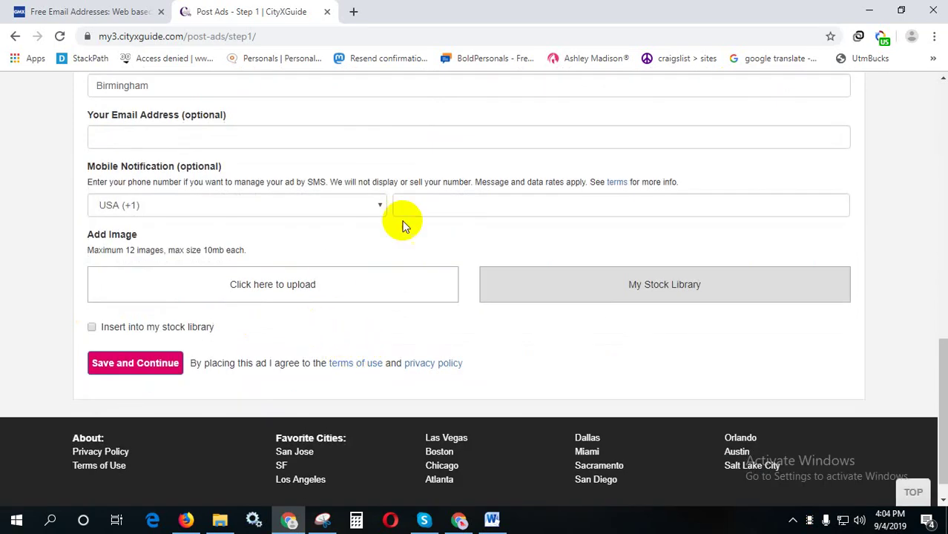
pyautogui.click(381, 138)
pyautogui.hotkey('ctrl', 'v')
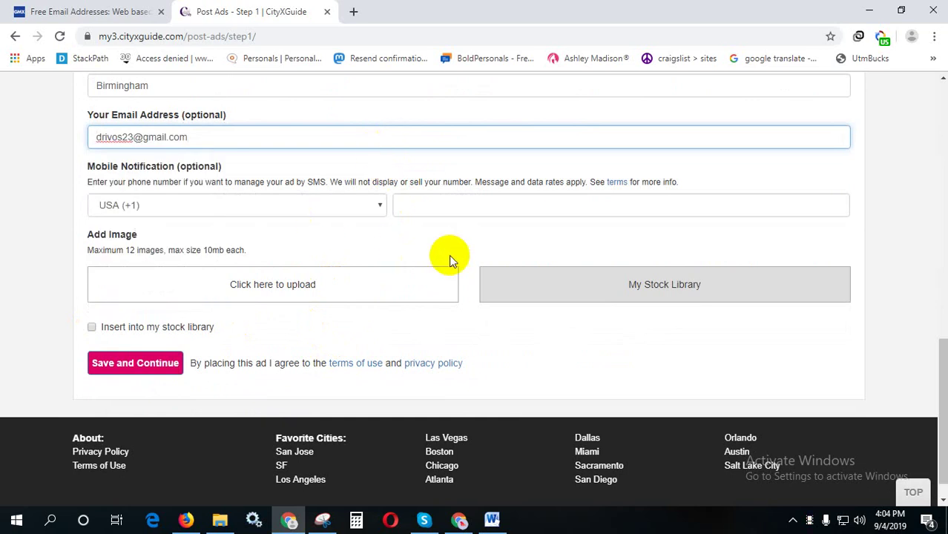
# - Upload a photo, answer the cancel-upload warning, and save to reach Step 2: Optional Info
pyautogui.click(315, 289)
pyautogui.doubleClick(159, 140)
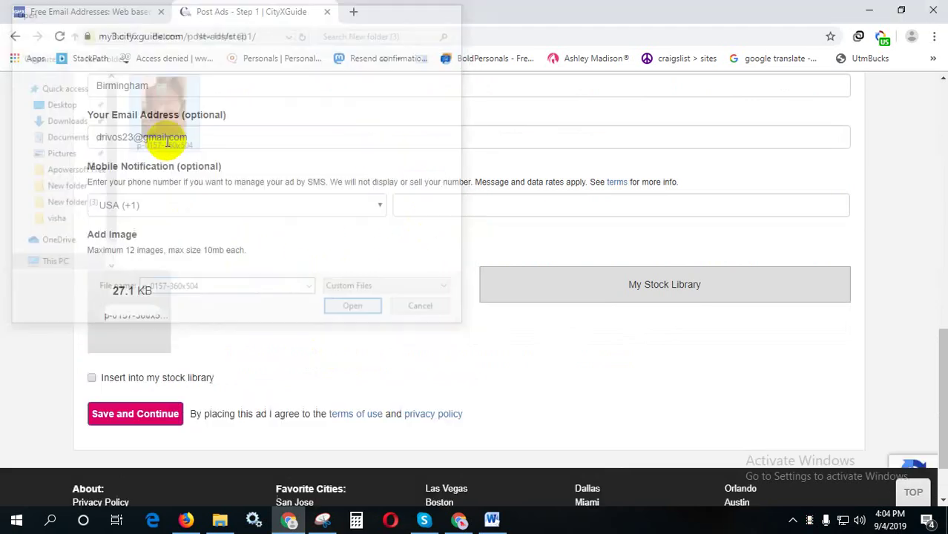
pyautogui.click(136, 413)
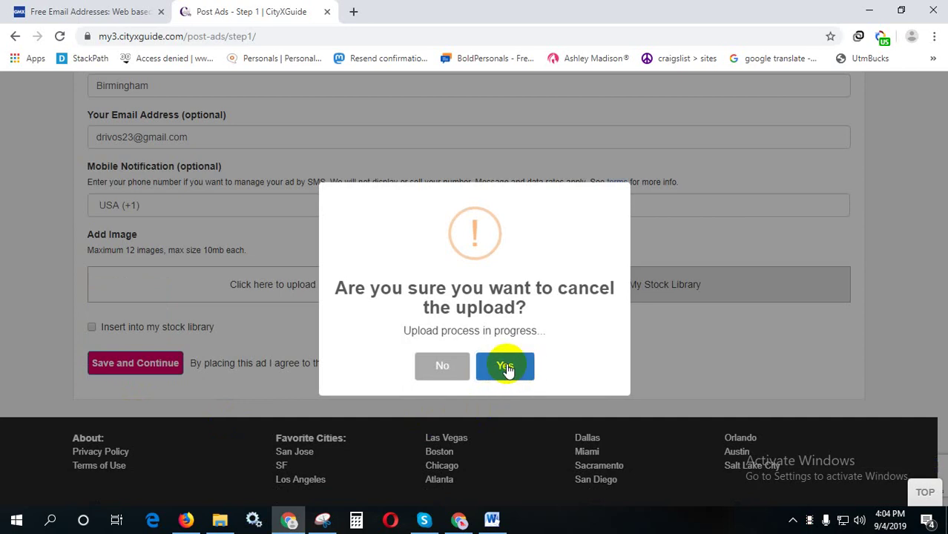
pyautogui.click(512, 369)
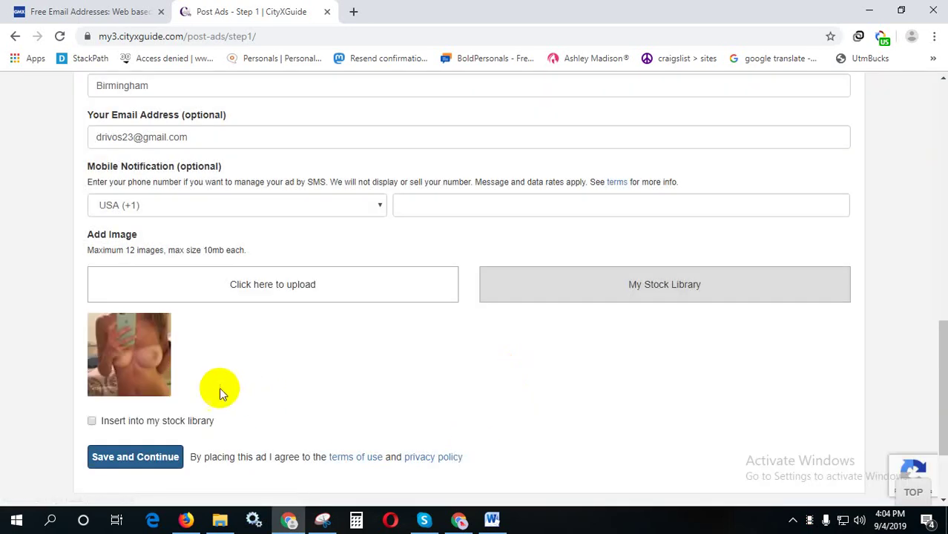
pyautogui.click(132, 458)
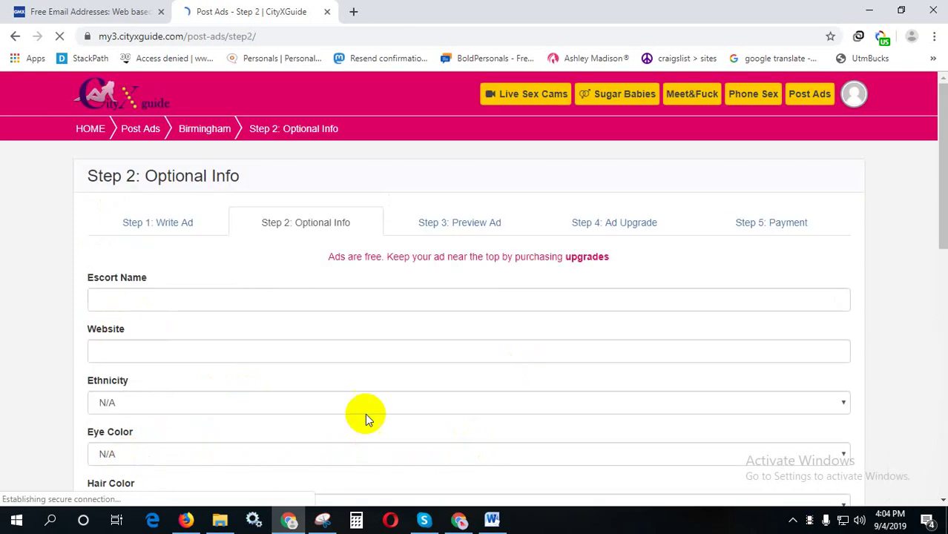
# - Fill in the Escort Name field from a saved autofill suggestion
pyautogui.click(179, 301)
pyautogui.click(134, 355)
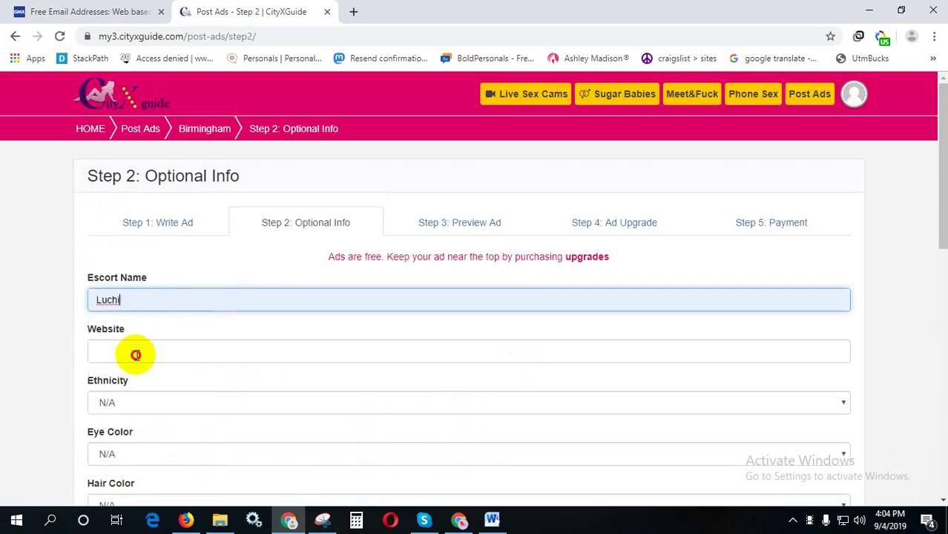
pyautogui.write('gh')
pyautogui.click(164, 330)
pyautogui.scroll(-3, 165, 328)
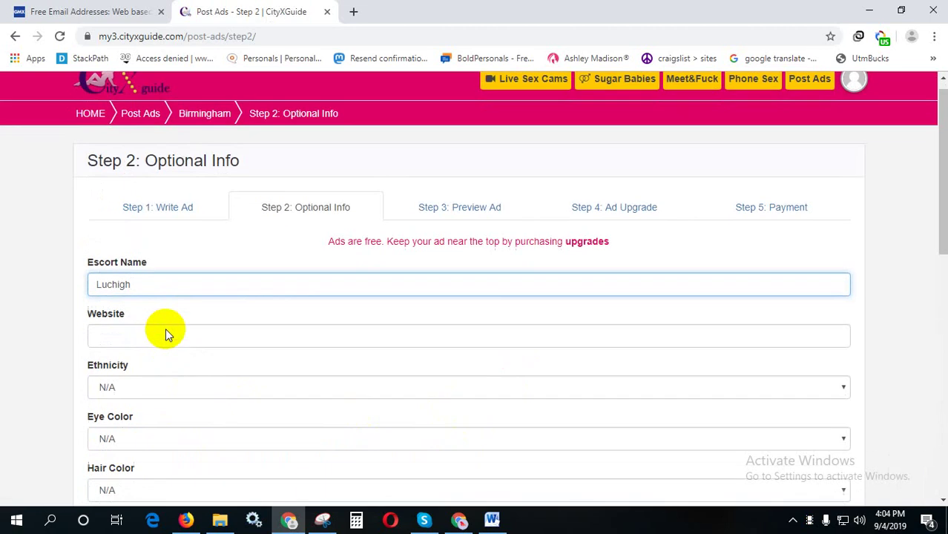
pyautogui.scroll(1, 171, 327)
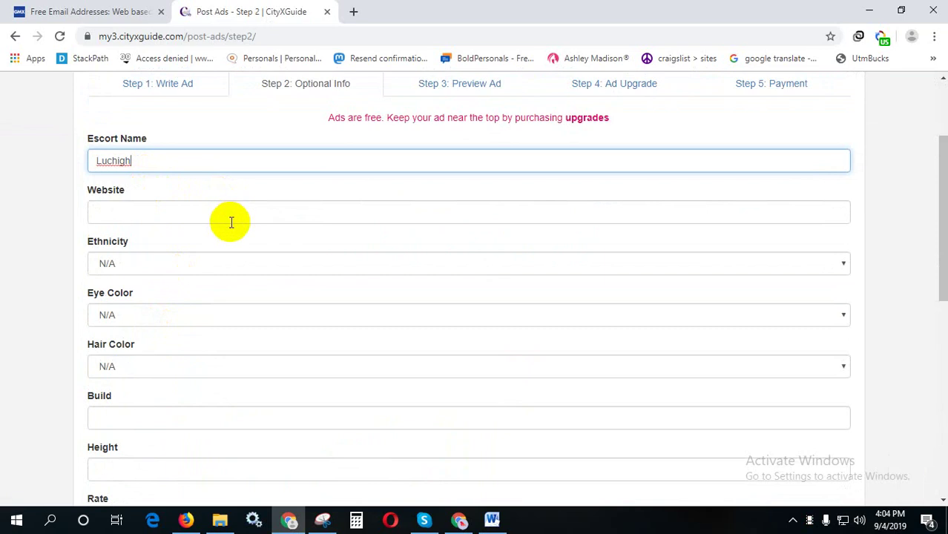
# - Set Eye Color to Black, correcting an accidental Gray, and Hair Color to Black
pyautogui.click(168, 316)
pyautogui.click(157, 375)
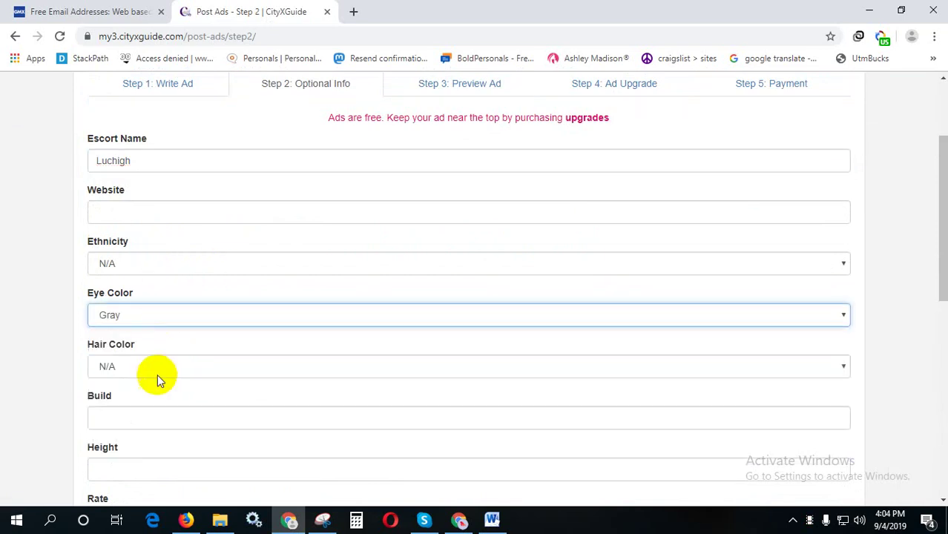
pyautogui.click(154, 324)
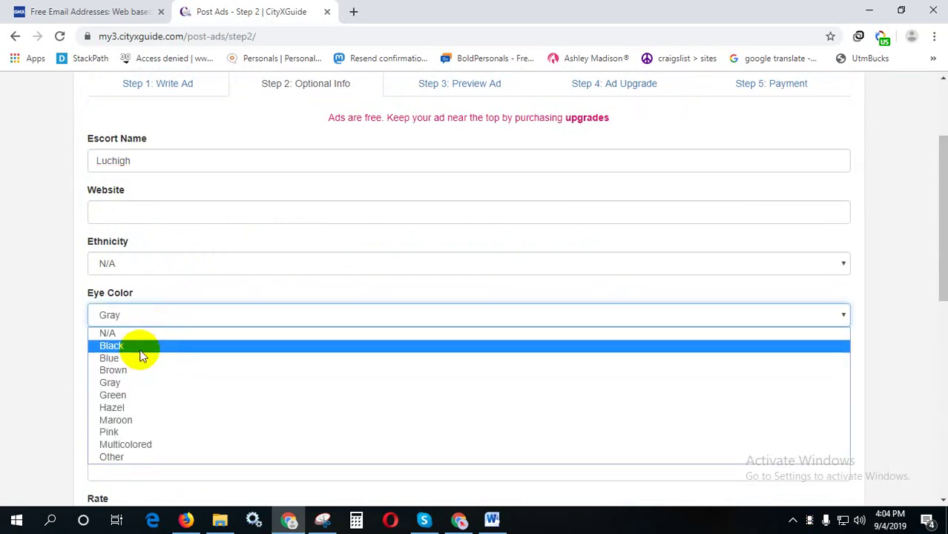
pyautogui.click(141, 346)
pyautogui.click(152, 363)
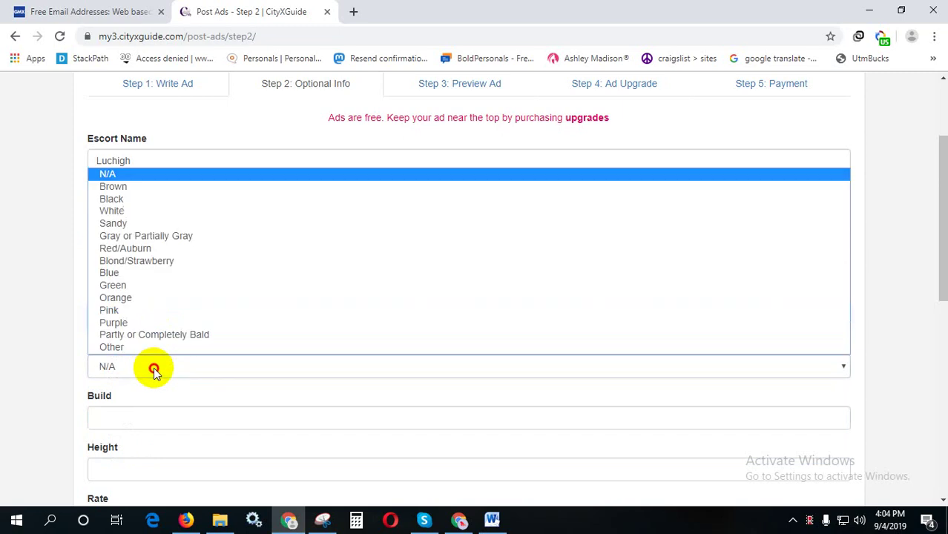
pyautogui.click(118, 199)
pyautogui.scroll(-7, 406, 309)
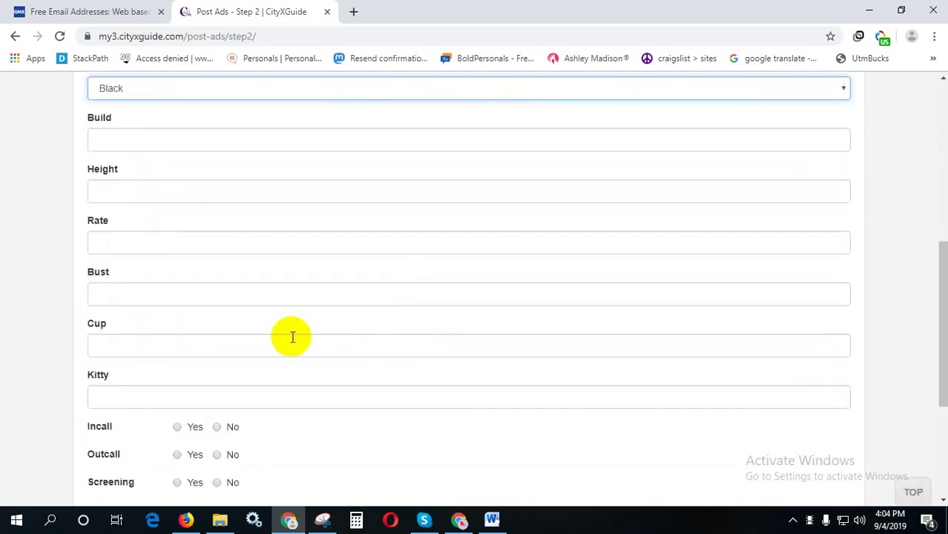